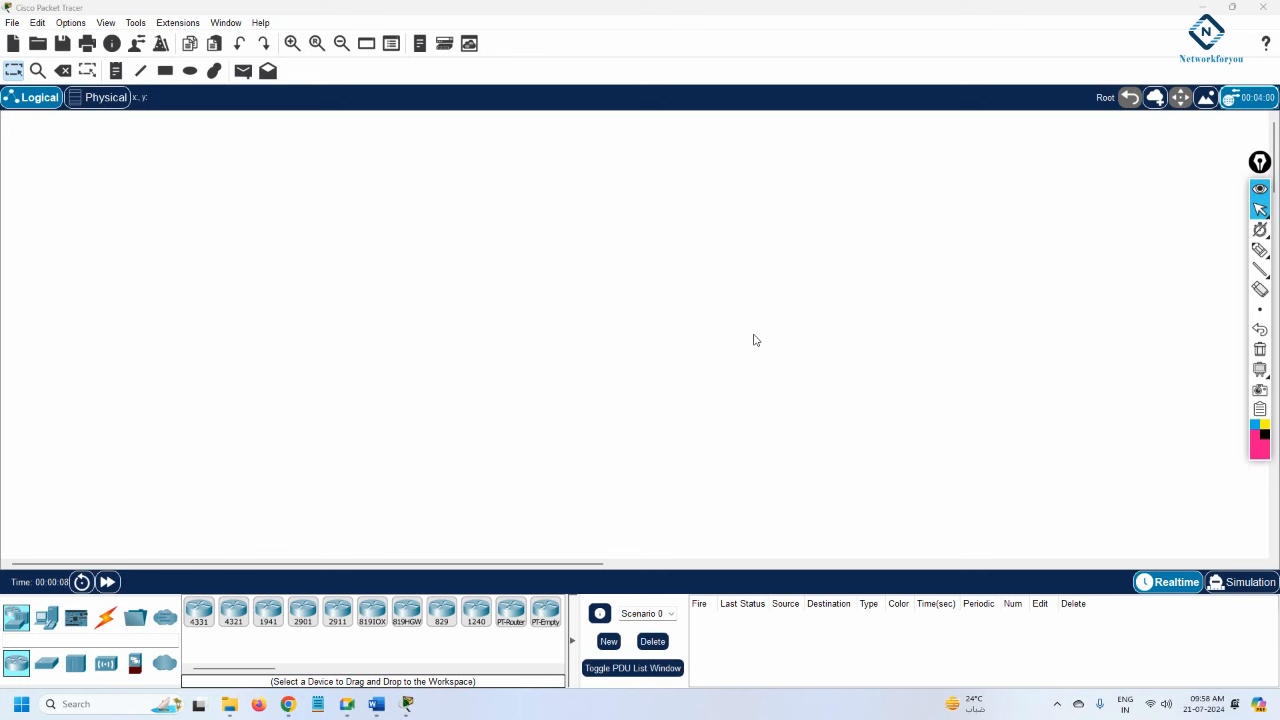
click(46, 617)
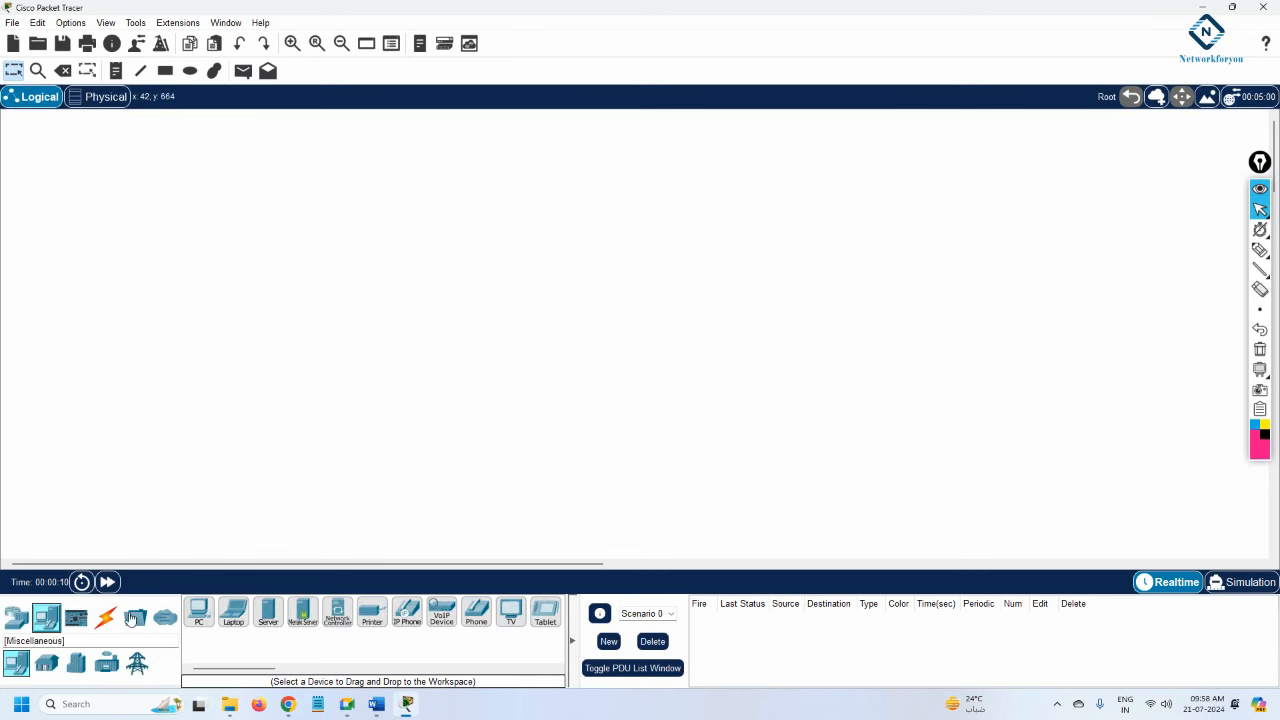
click(267, 612)
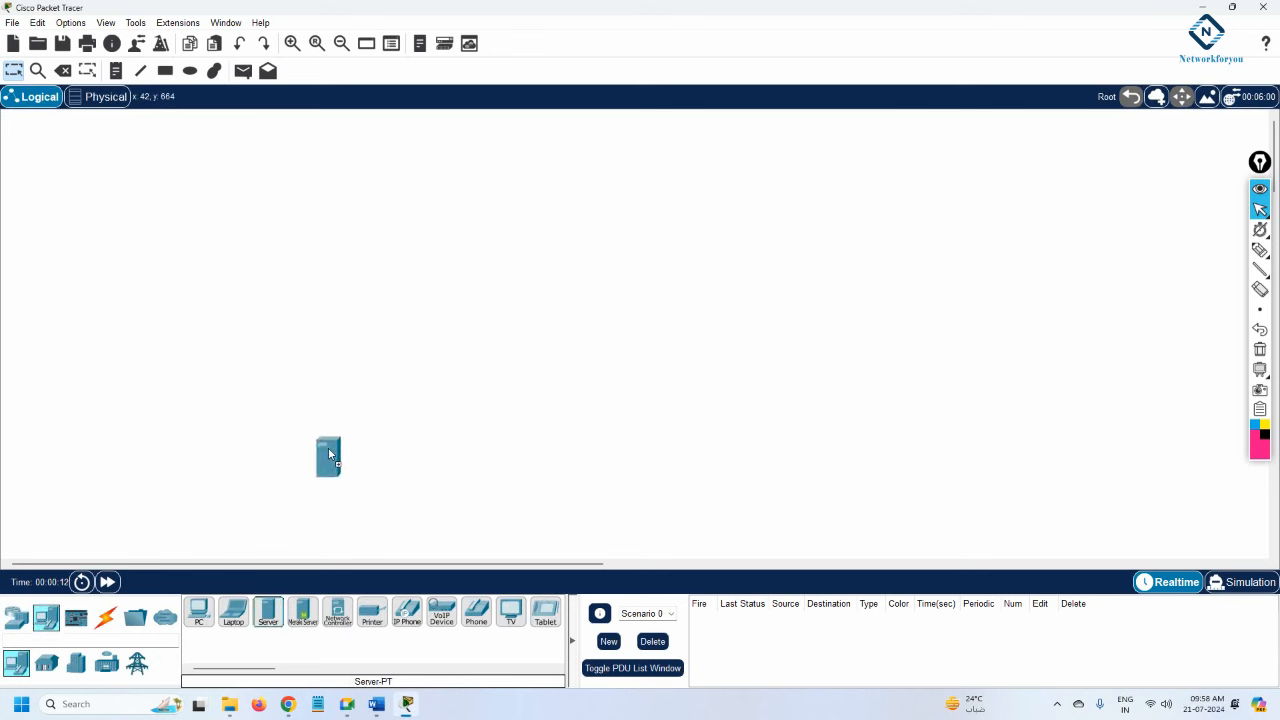
click(268, 612)
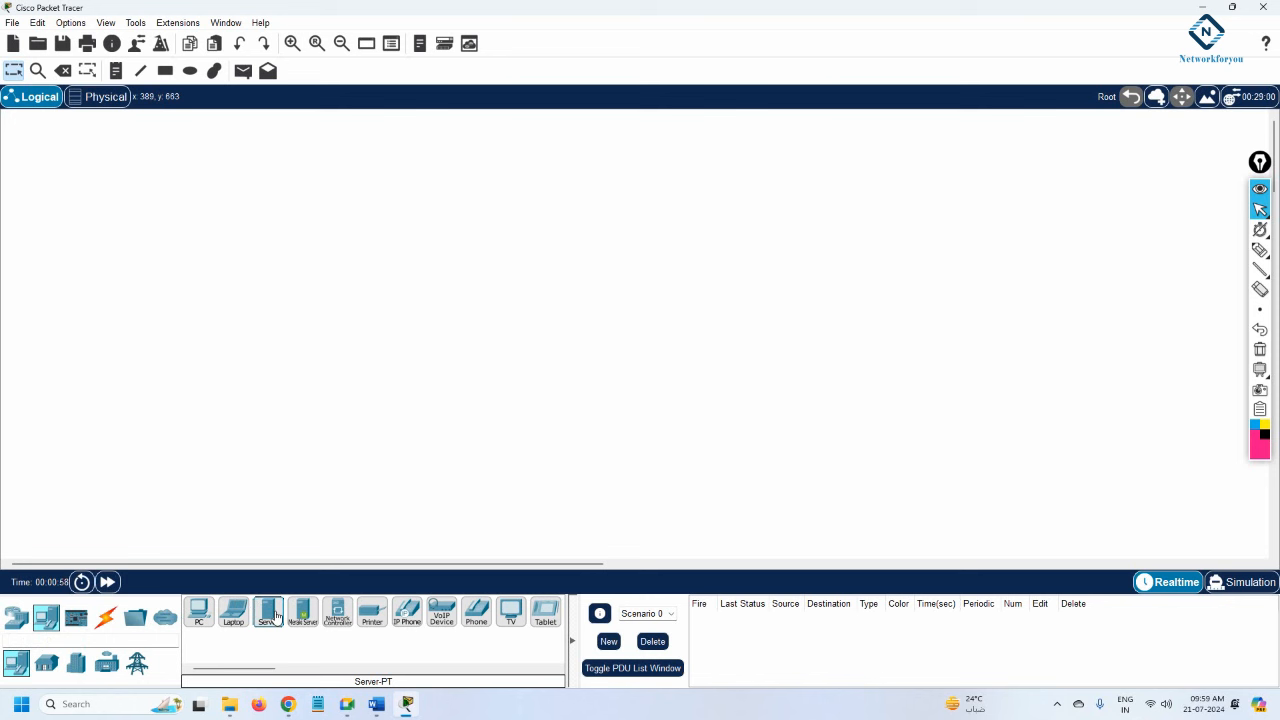
Step: Place a 2811 router near the top of the workspace and a 2960 switch beneath it
click(16, 617)
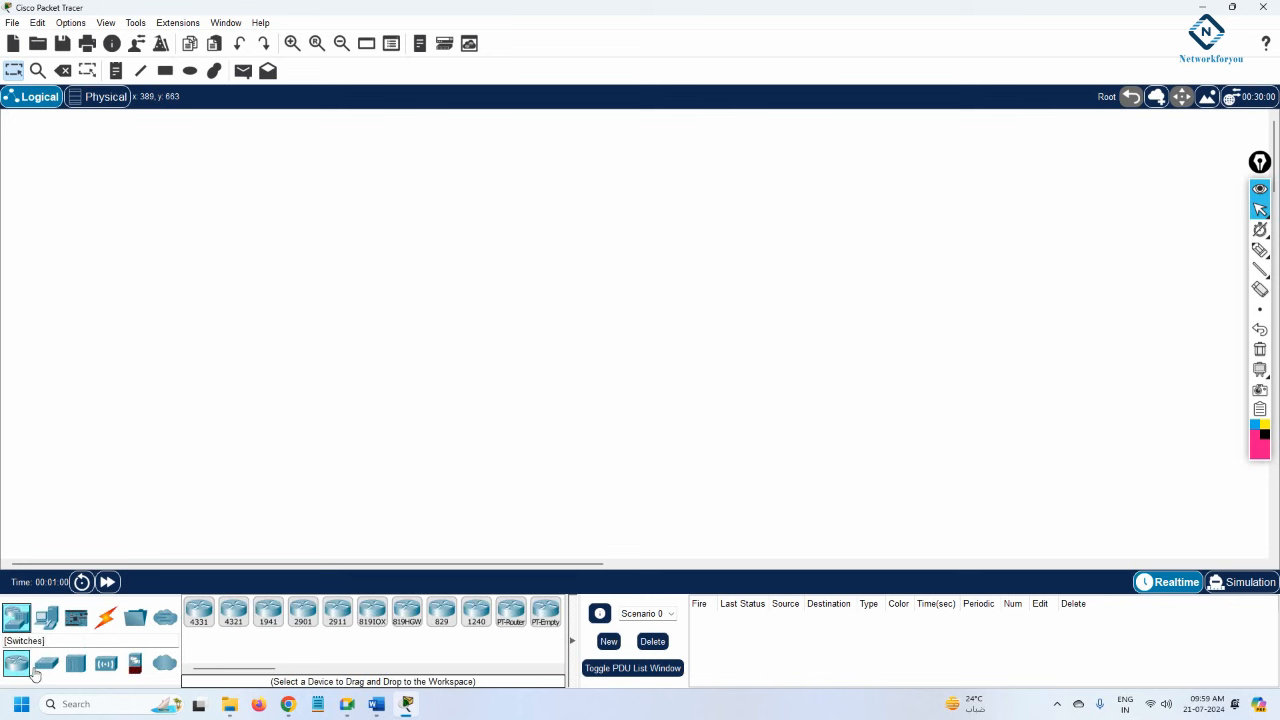
drag(238, 668, 353, 668)
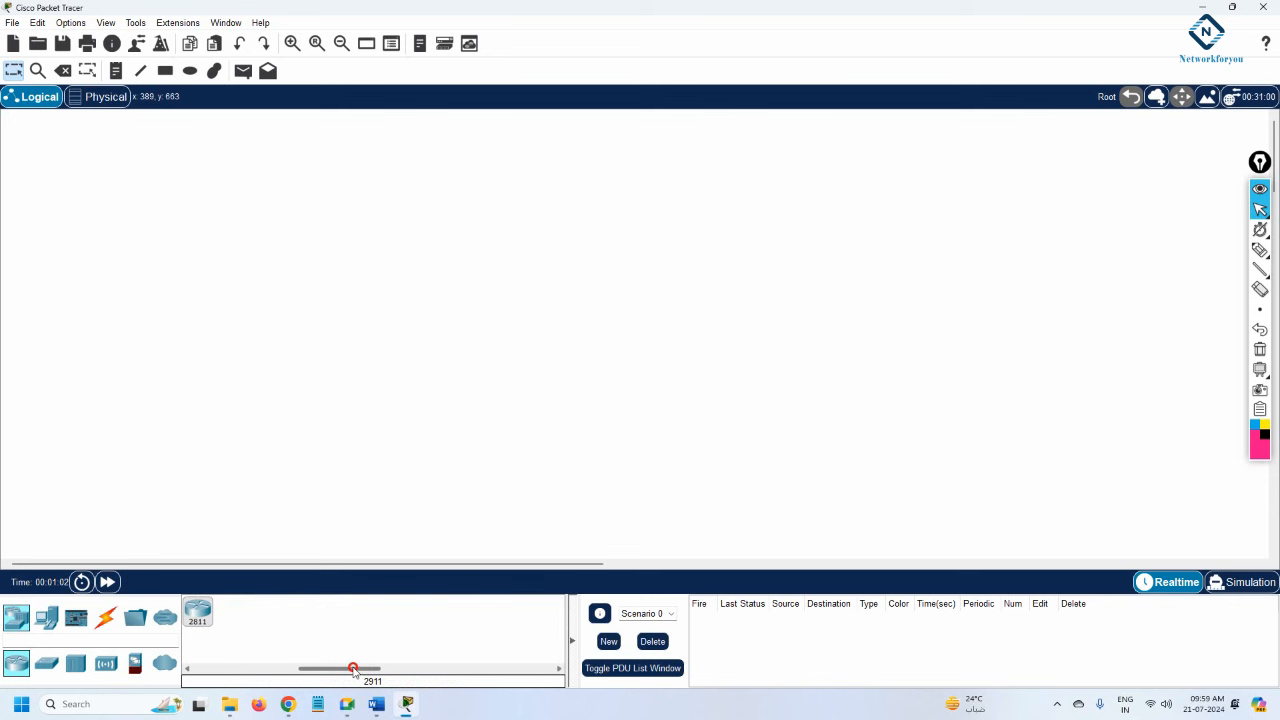
drag(198, 613, 474, 163)
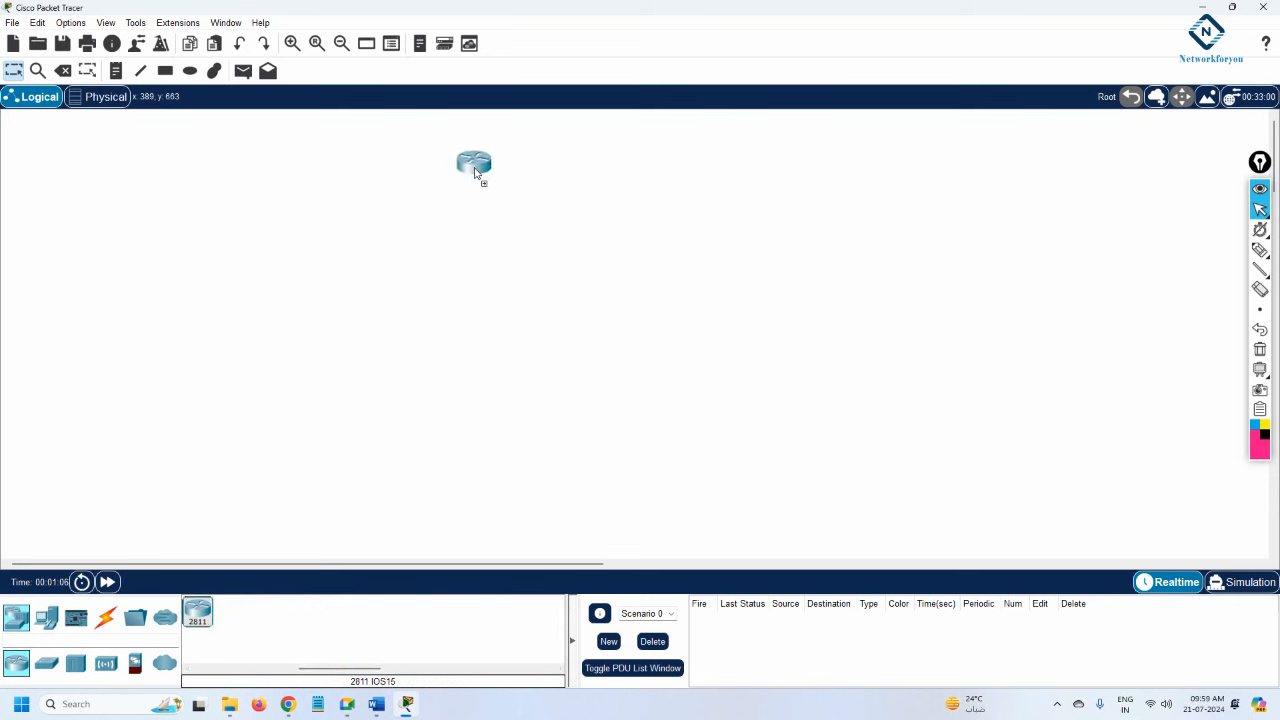
click(47, 665)
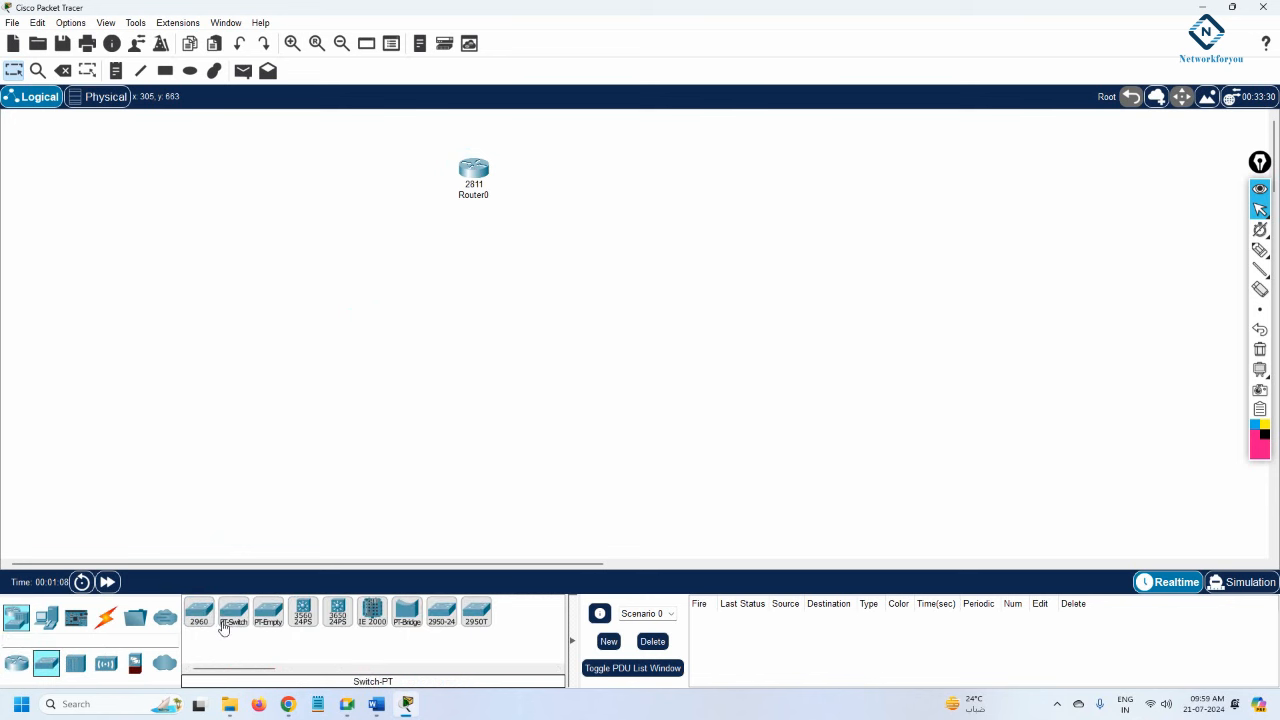
drag(198, 613, 468, 305)
Step: Place seven PCs in a horizontal row below the switch, leaving wider gaps around the fifth and sixth
click(47, 617)
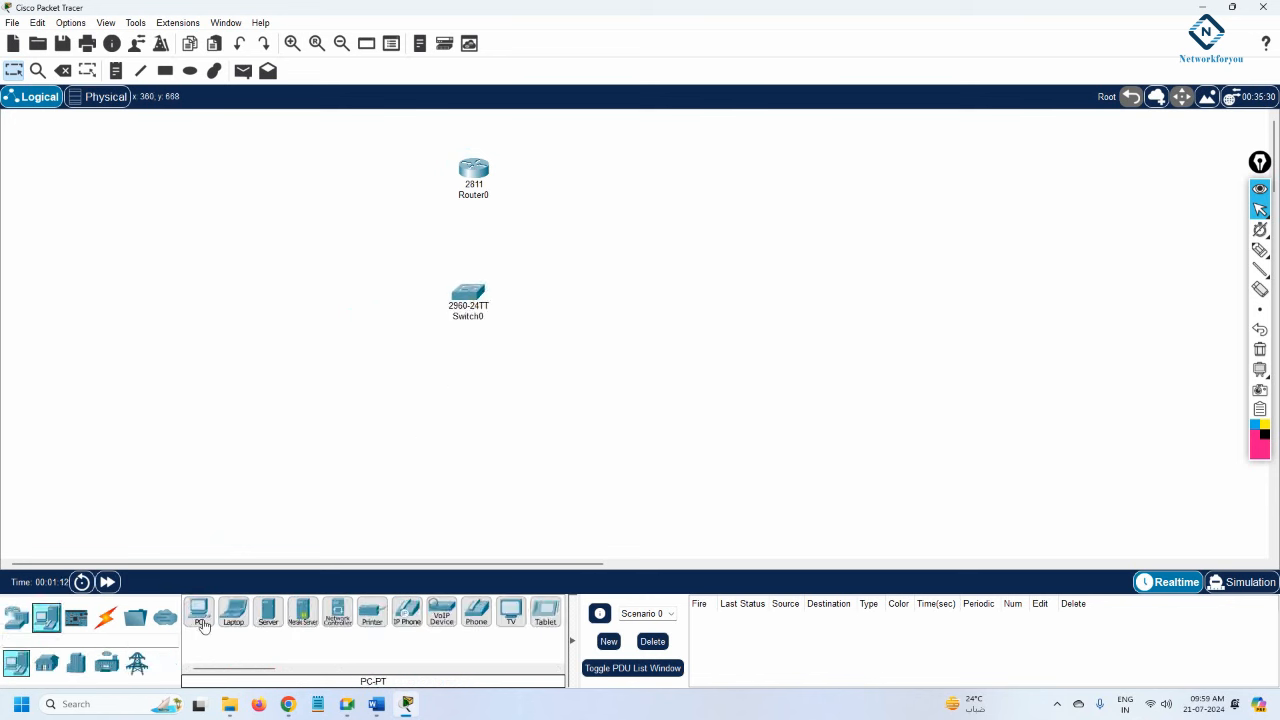
click(199, 612)
click(201, 484)
click(270, 485)
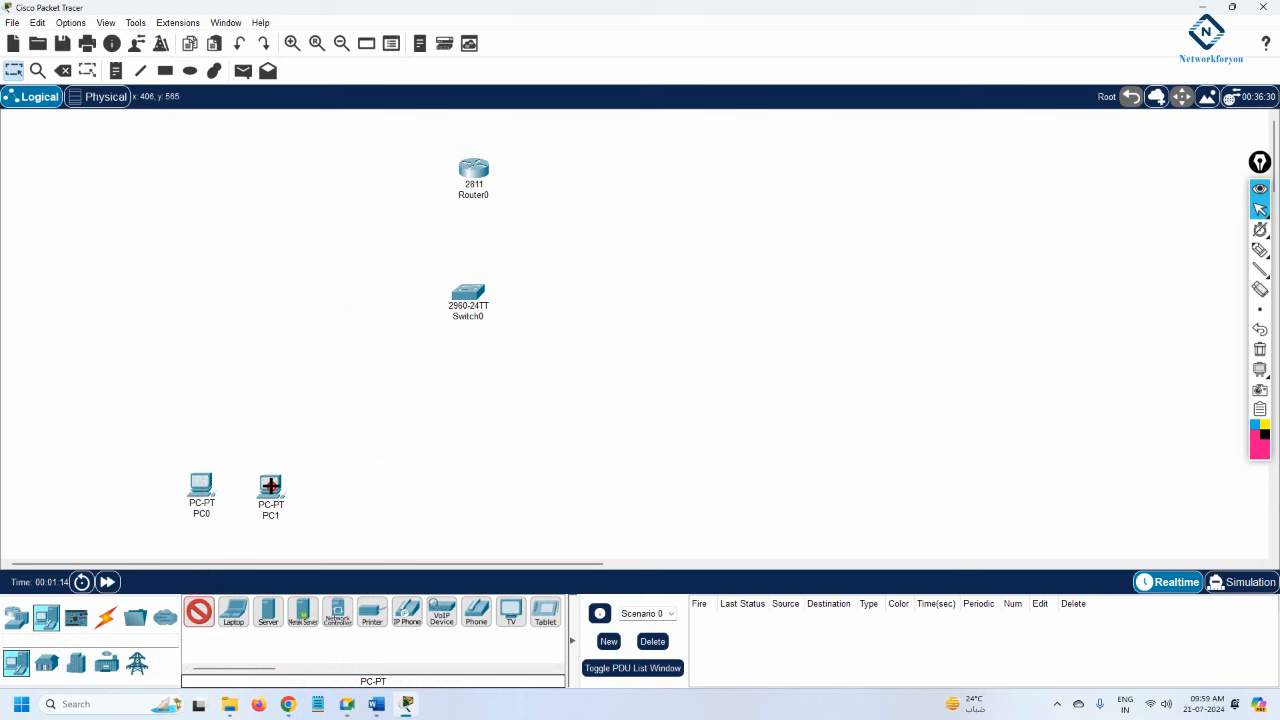
click(361, 489)
click(449, 486)
click(579, 488)
click(761, 486)
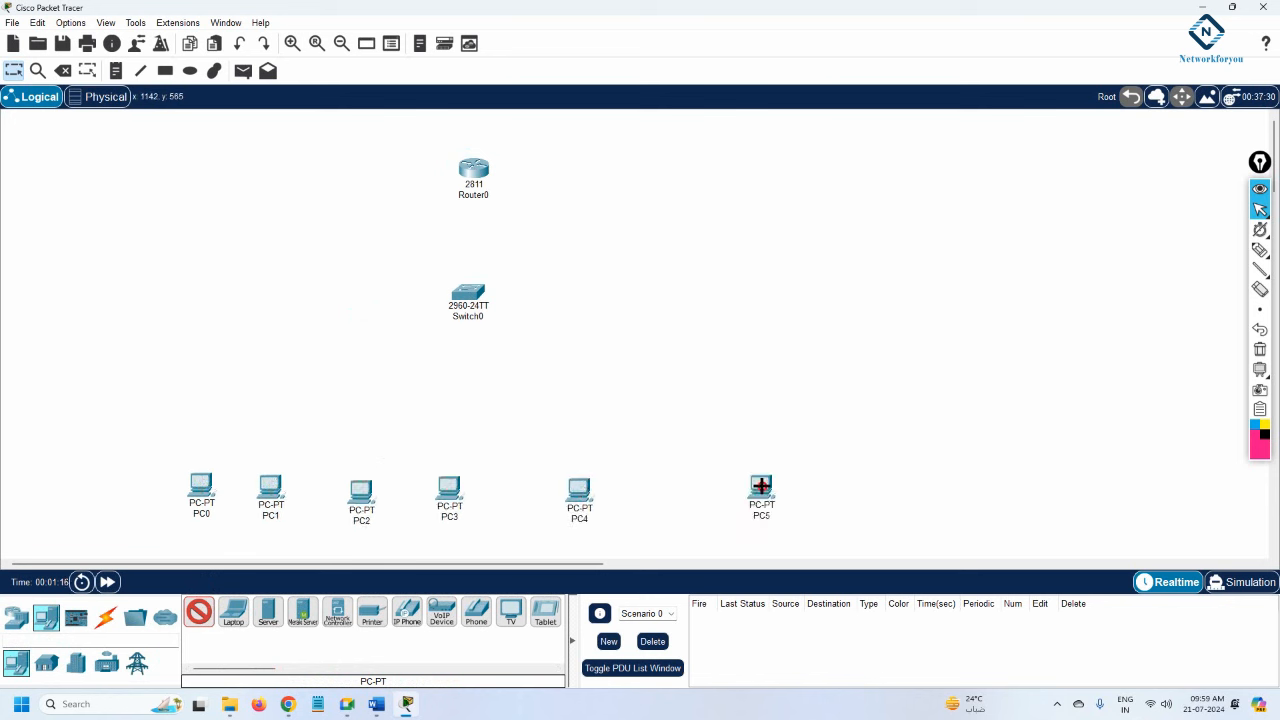
click(867, 492)
Step: Connect each of the seven PCs, PC0 to PC6, to the switch using the automatic connection type
click(108, 617)
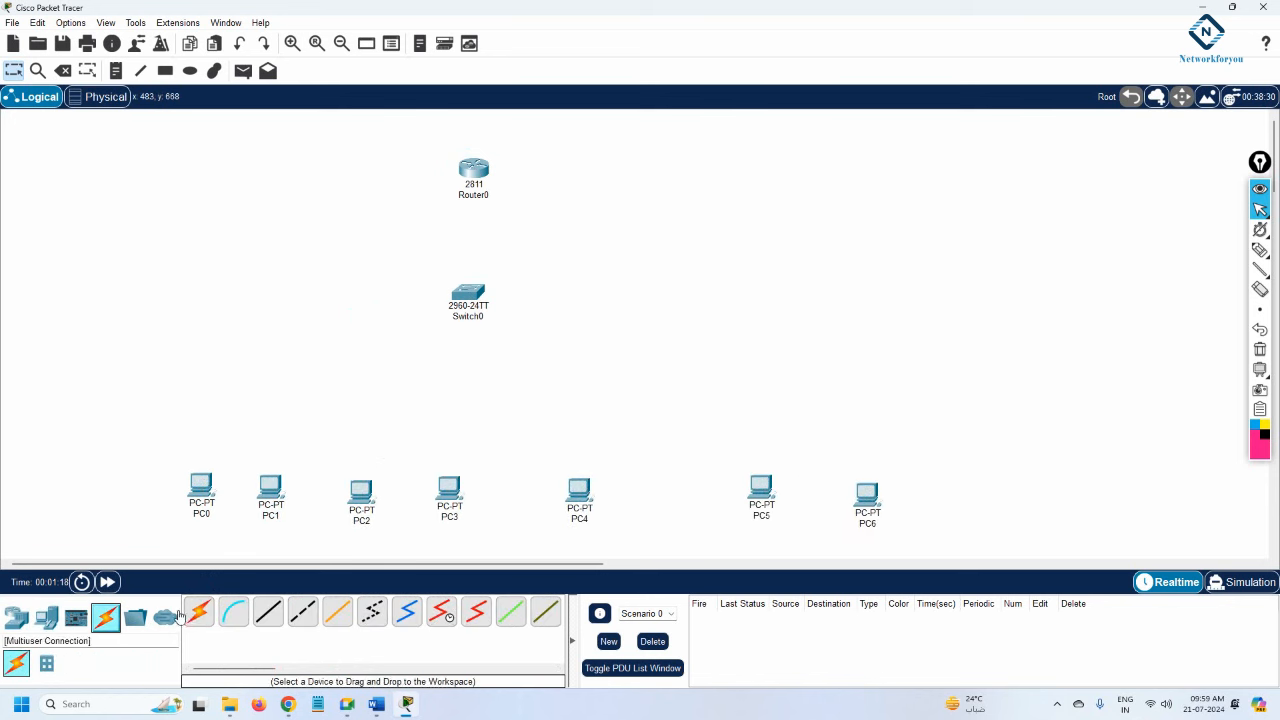
click(199, 612)
click(462, 305)
click(201, 488)
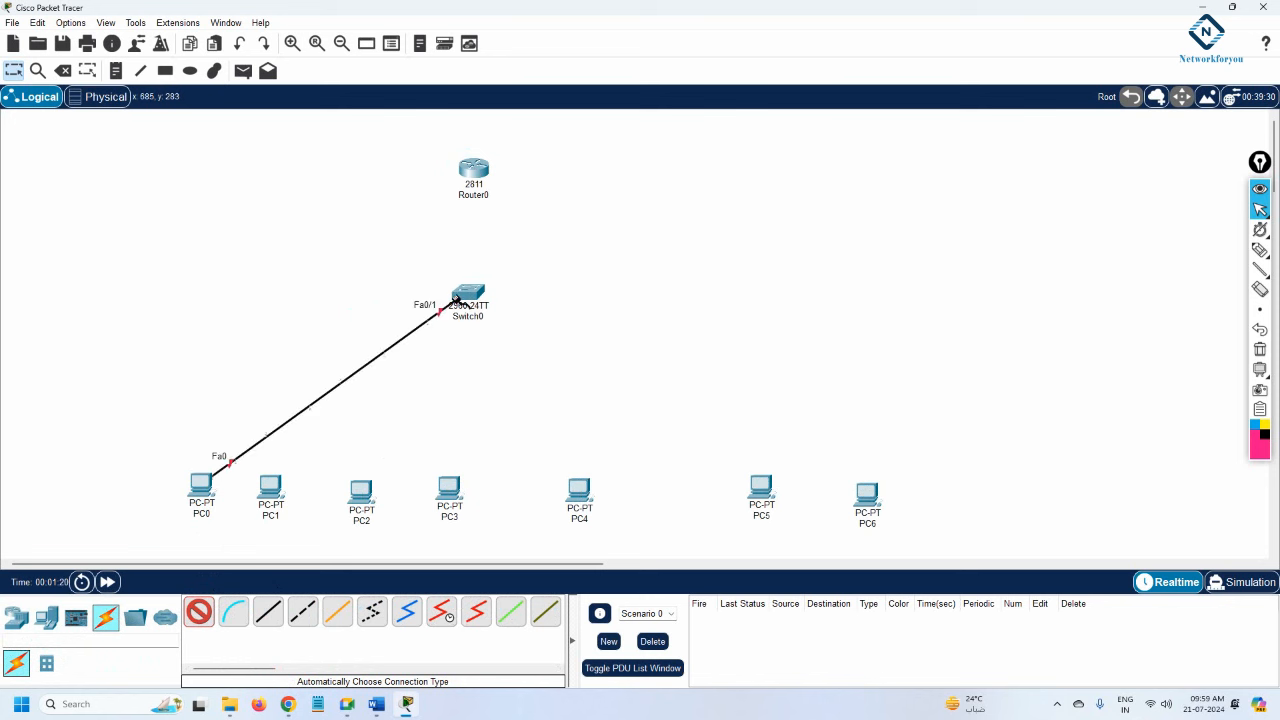
click(468, 300)
click(272, 488)
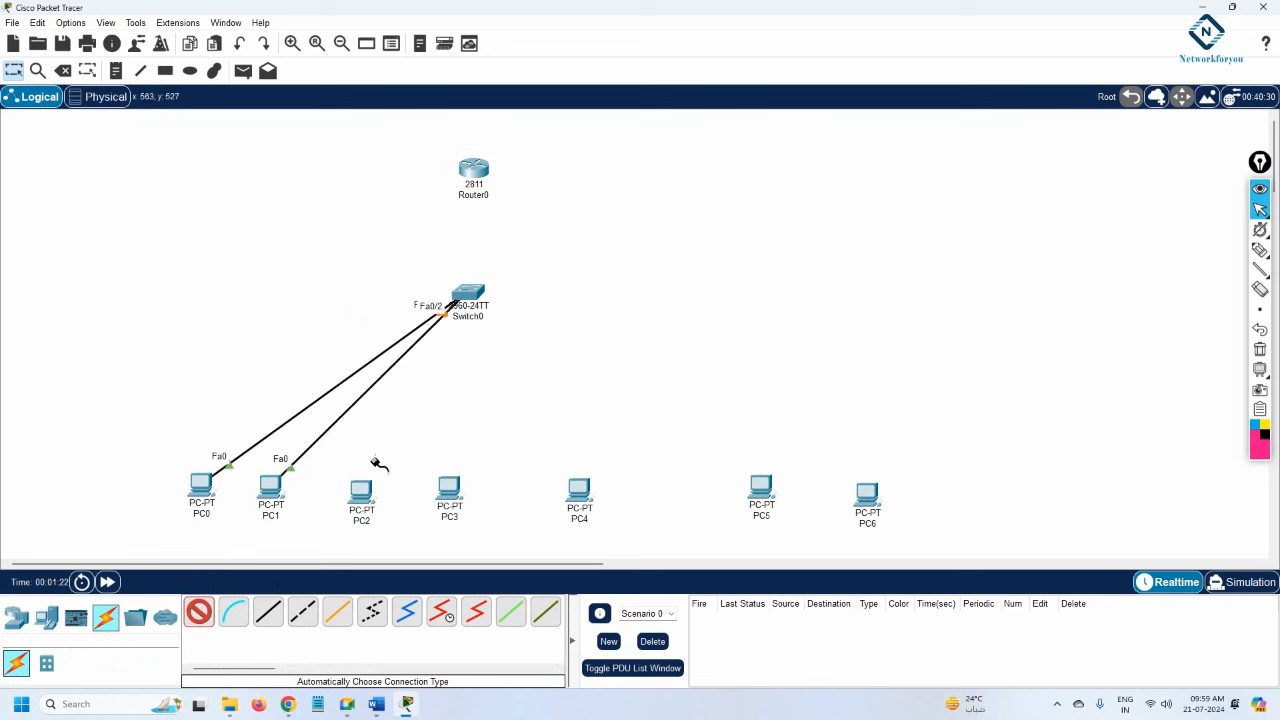
click(376, 468)
click(470, 302)
click(449, 490)
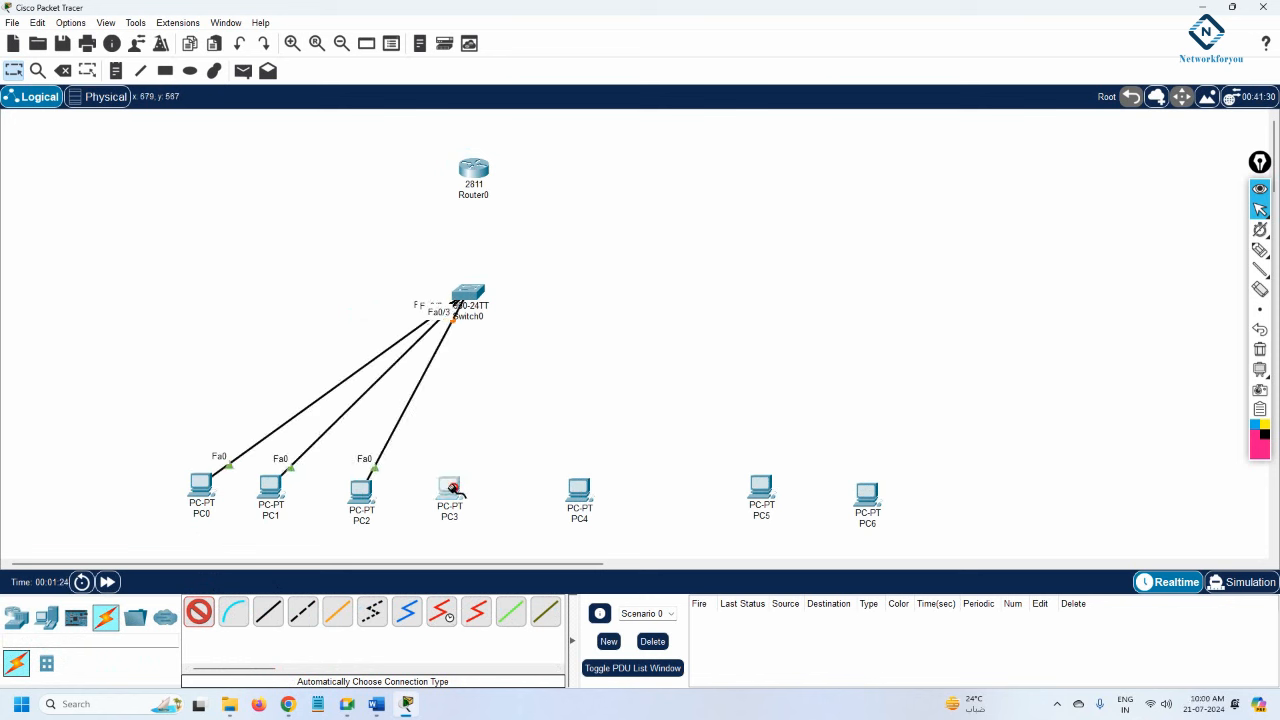
click(471, 299)
click(580, 490)
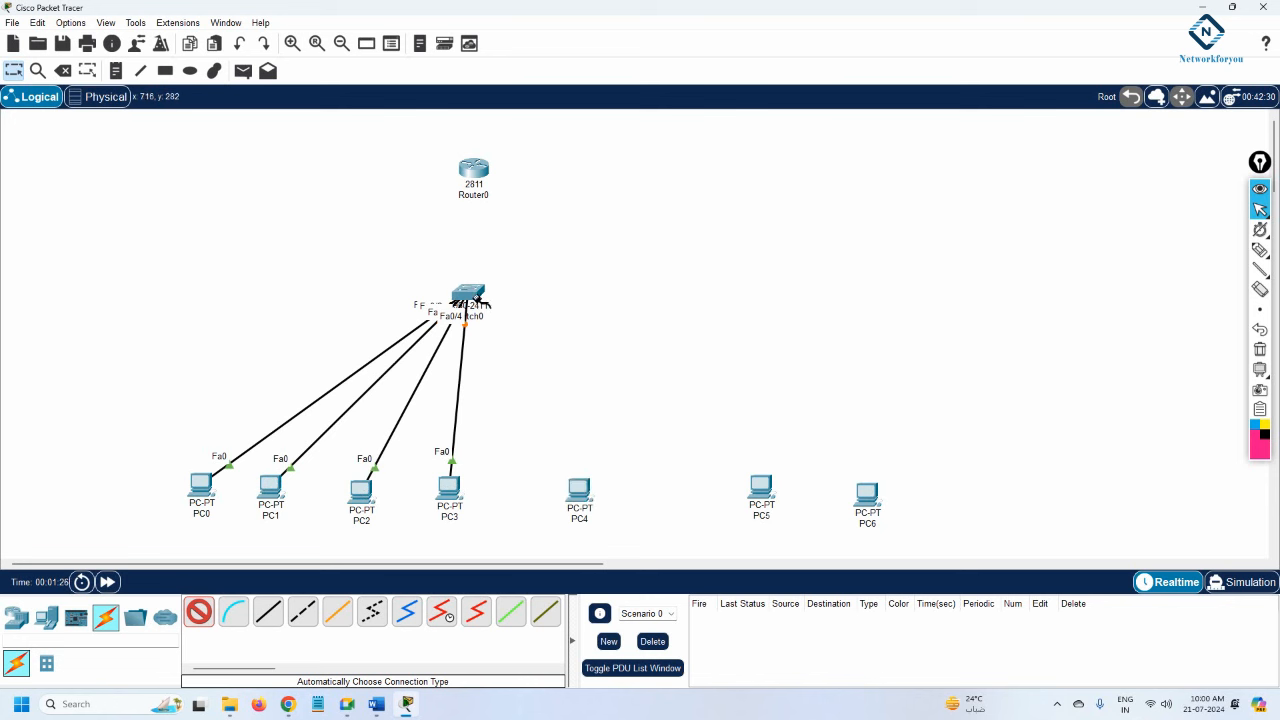
click(476, 300)
click(757, 487)
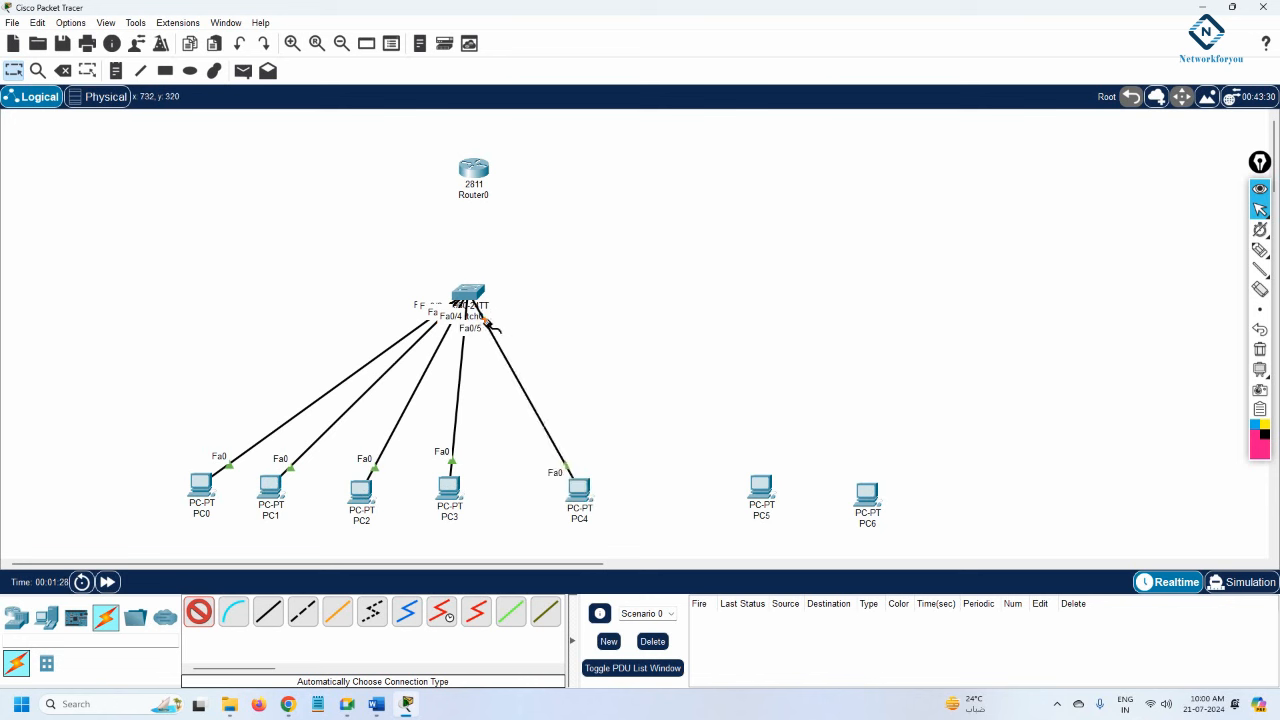
click(468, 297)
click(874, 500)
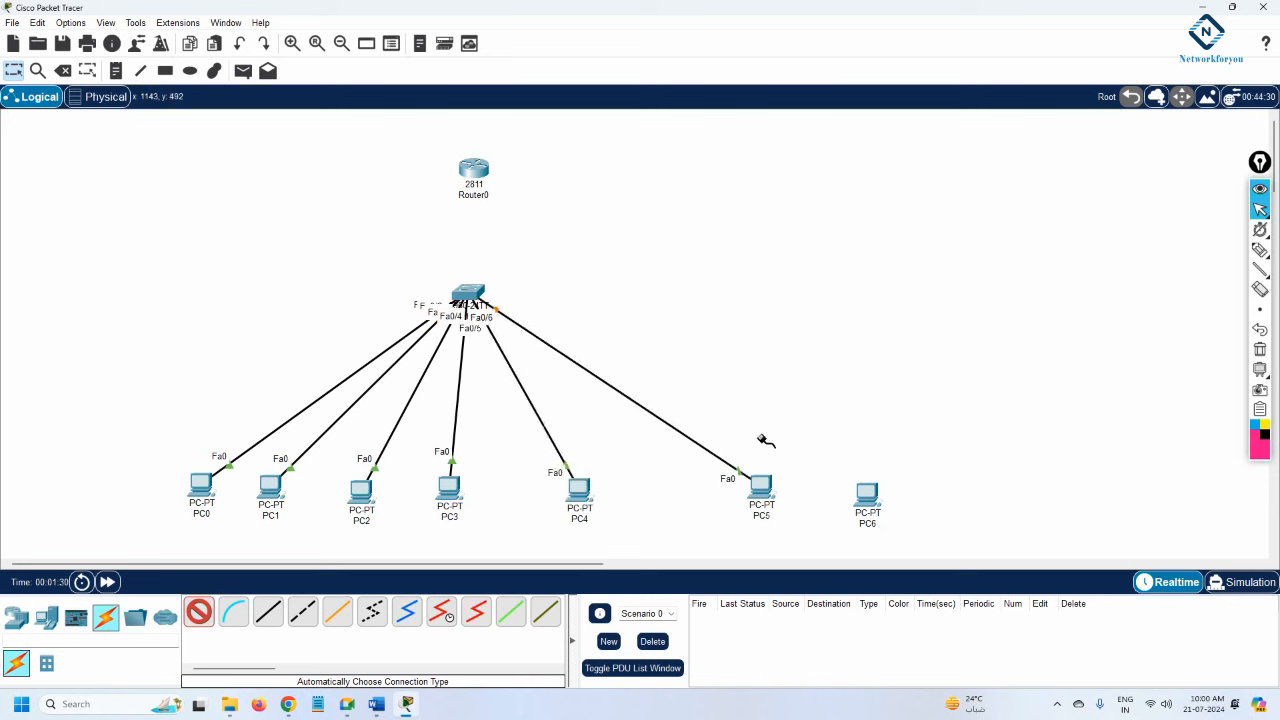
Step: Connect the router to the switch using the automatic connection type
click(472, 298)
click(470, 173)
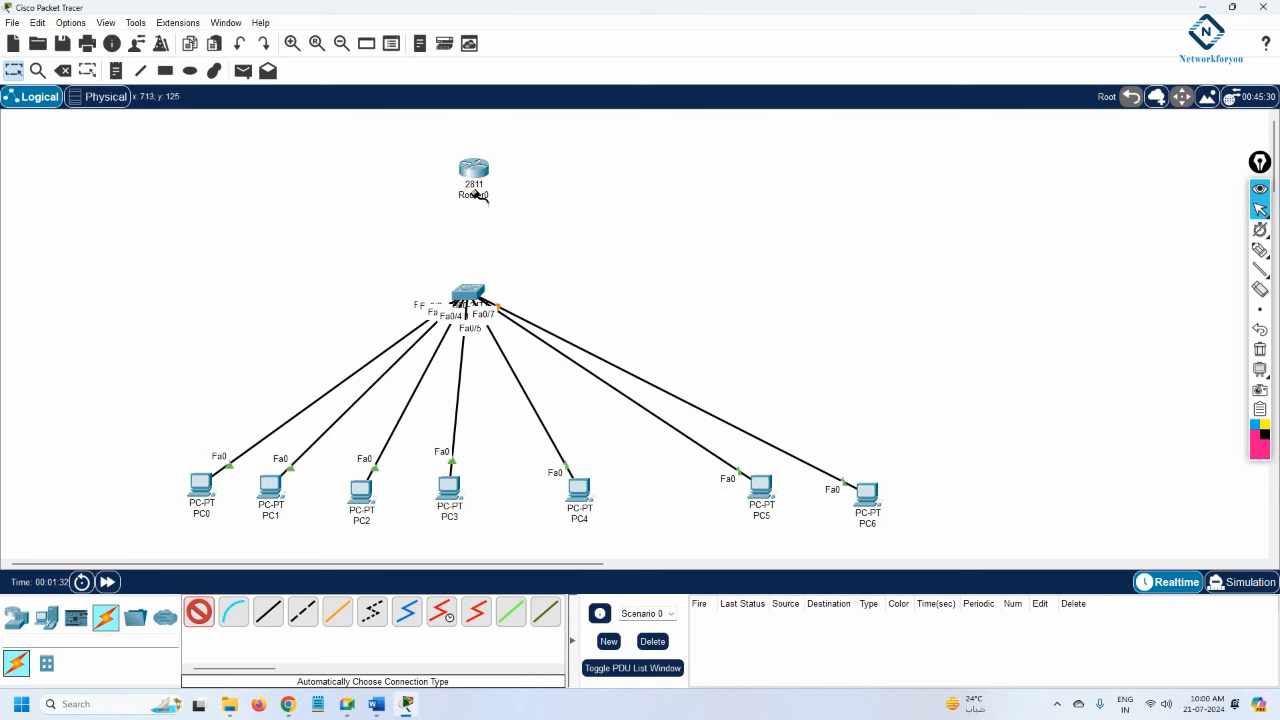
click(476, 288)
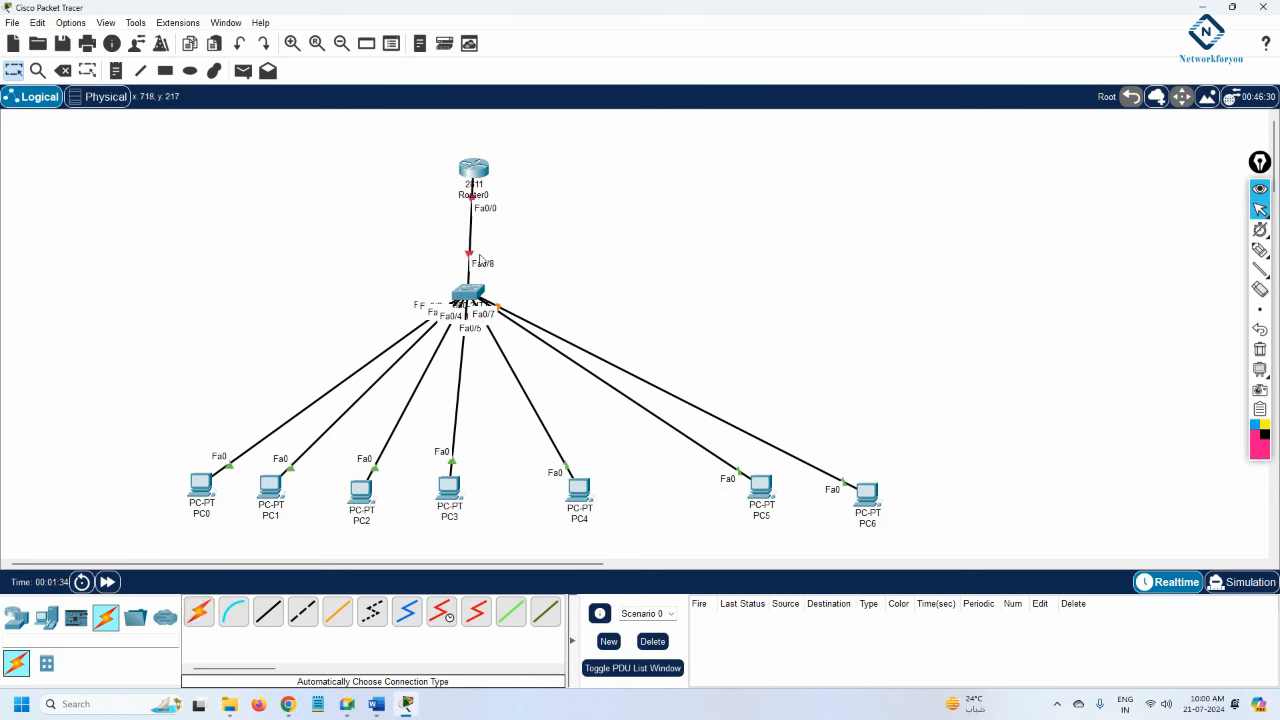
Step: Move the router slightly higher above the switch and rename it R1
mouse_move(472, 168)
mouse_down()
mouse_move(447, 157)
mouse_move(466, 148)
mouse_up()
click(466, 148)
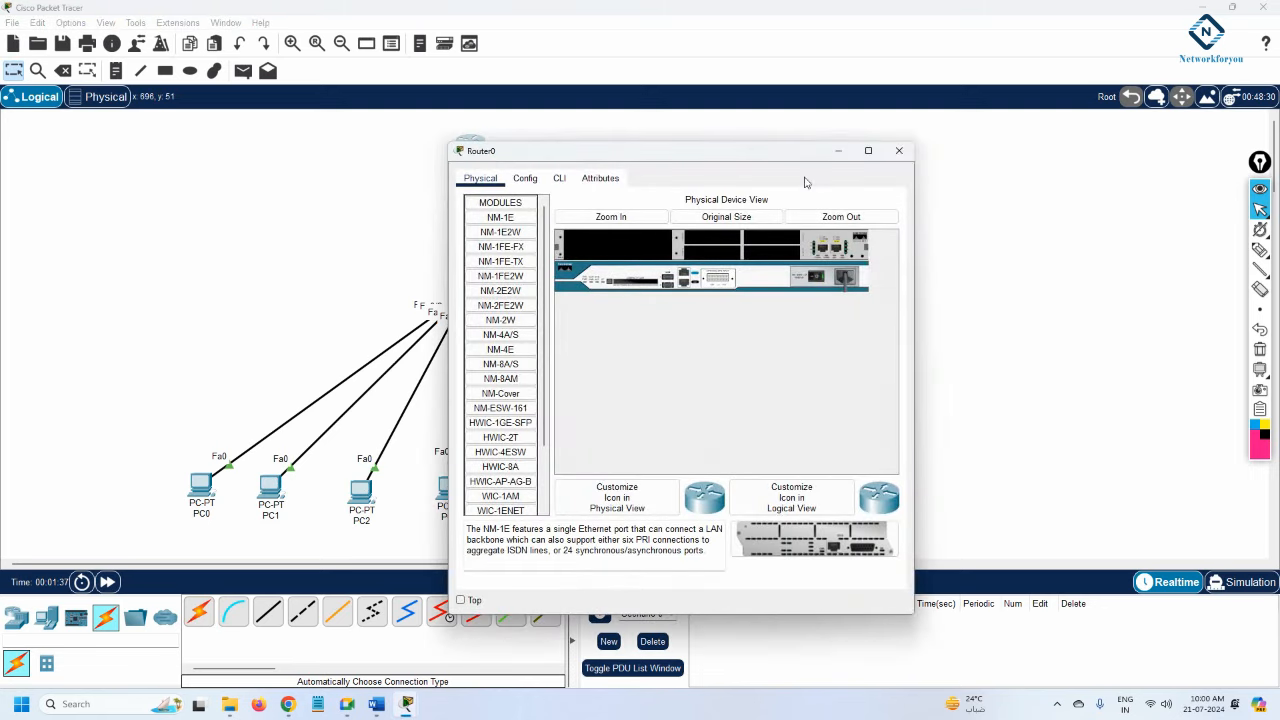
click(905, 146)
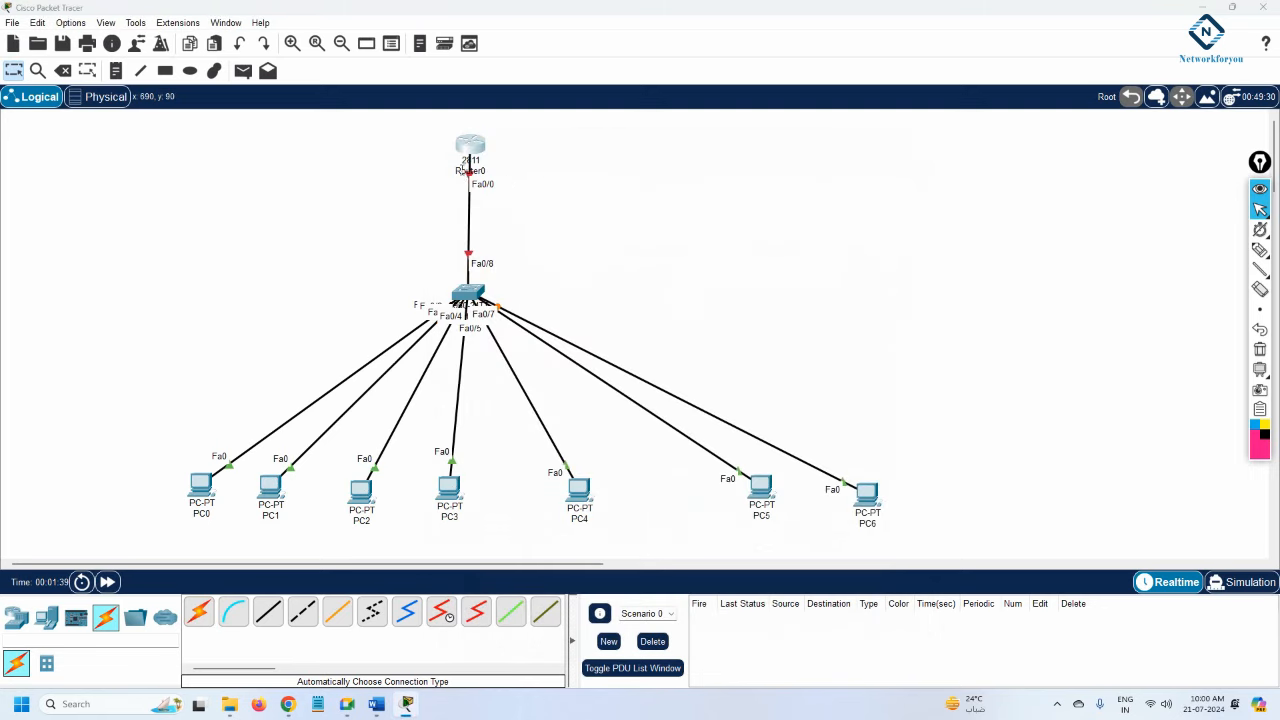
click(468, 171)
text(R1)
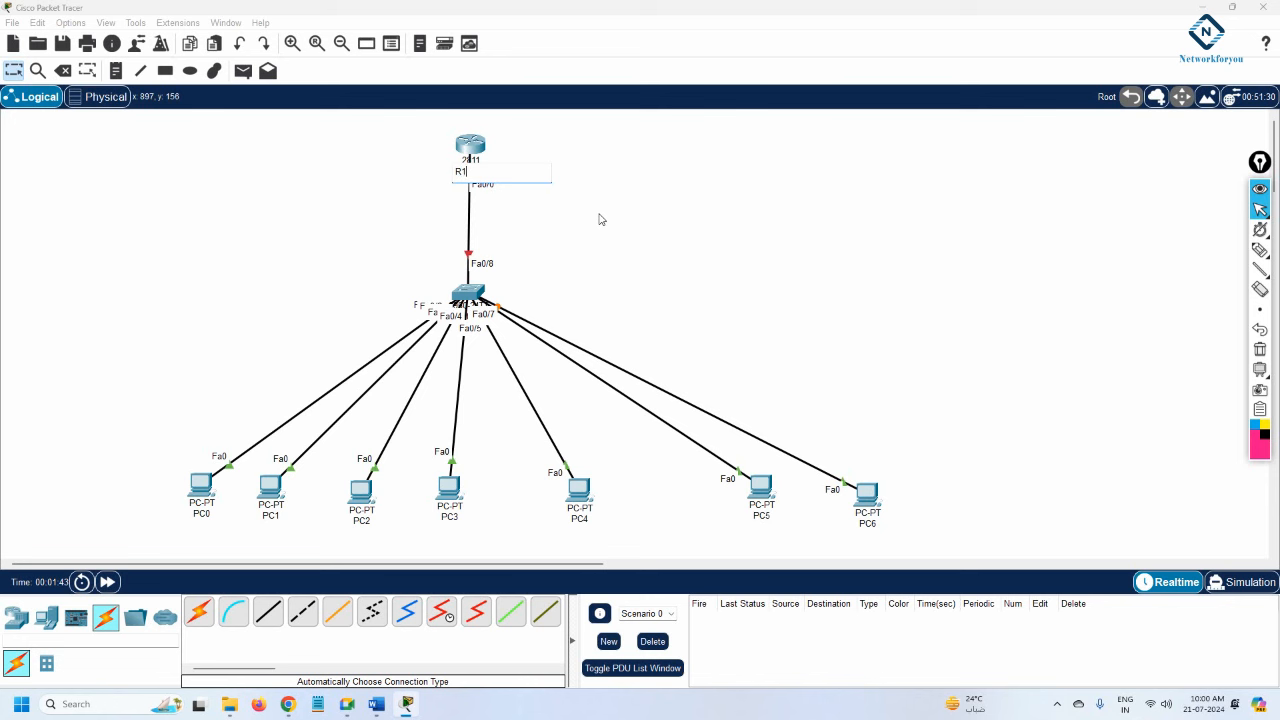
key(Return)
drag(470, 145, 465, 158)
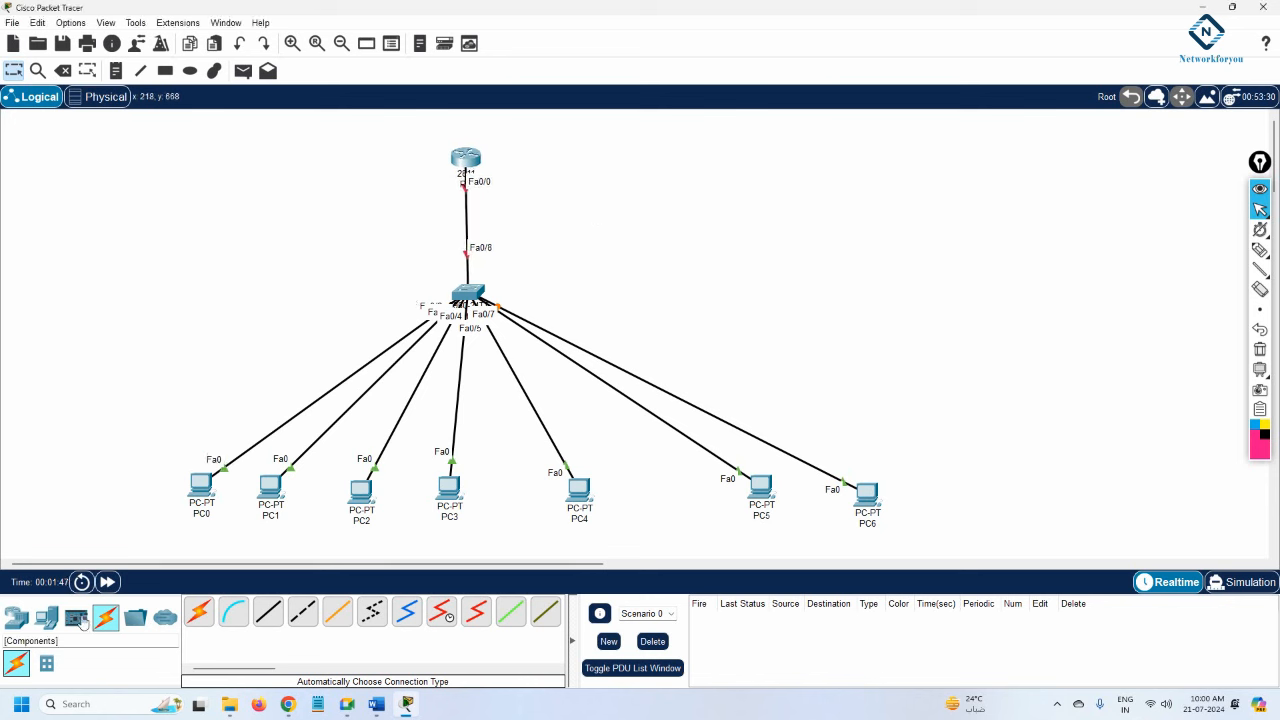
Step: Add a second 2811 router level with R1 and link the two routers with the automatic connection type
click(17, 618)
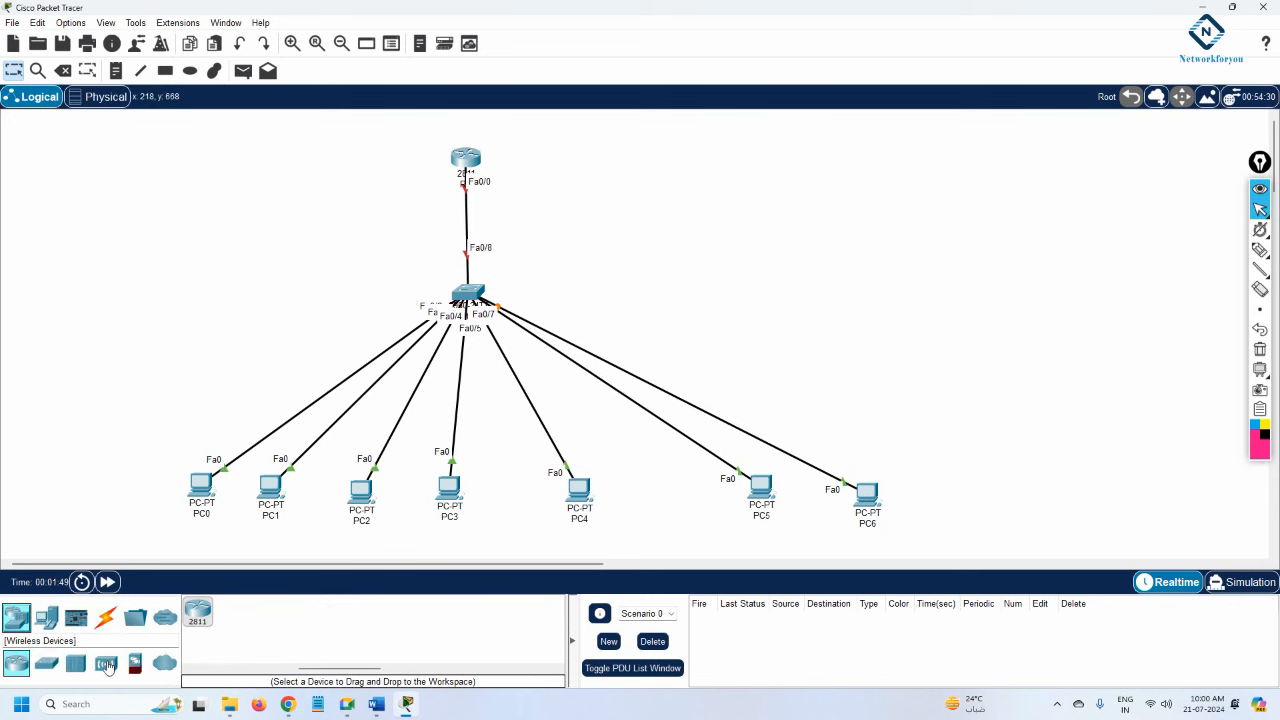
drag(196, 612, 734, 164)
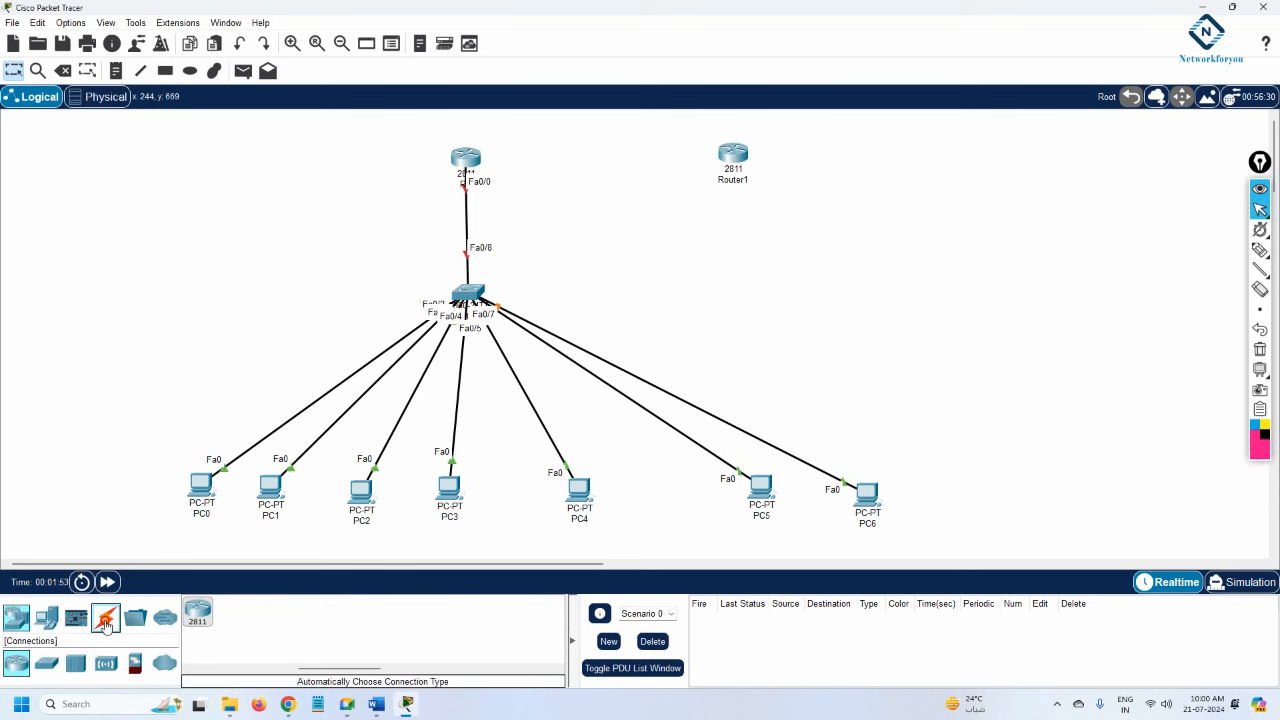
click(106, 618)
click(199, 612)
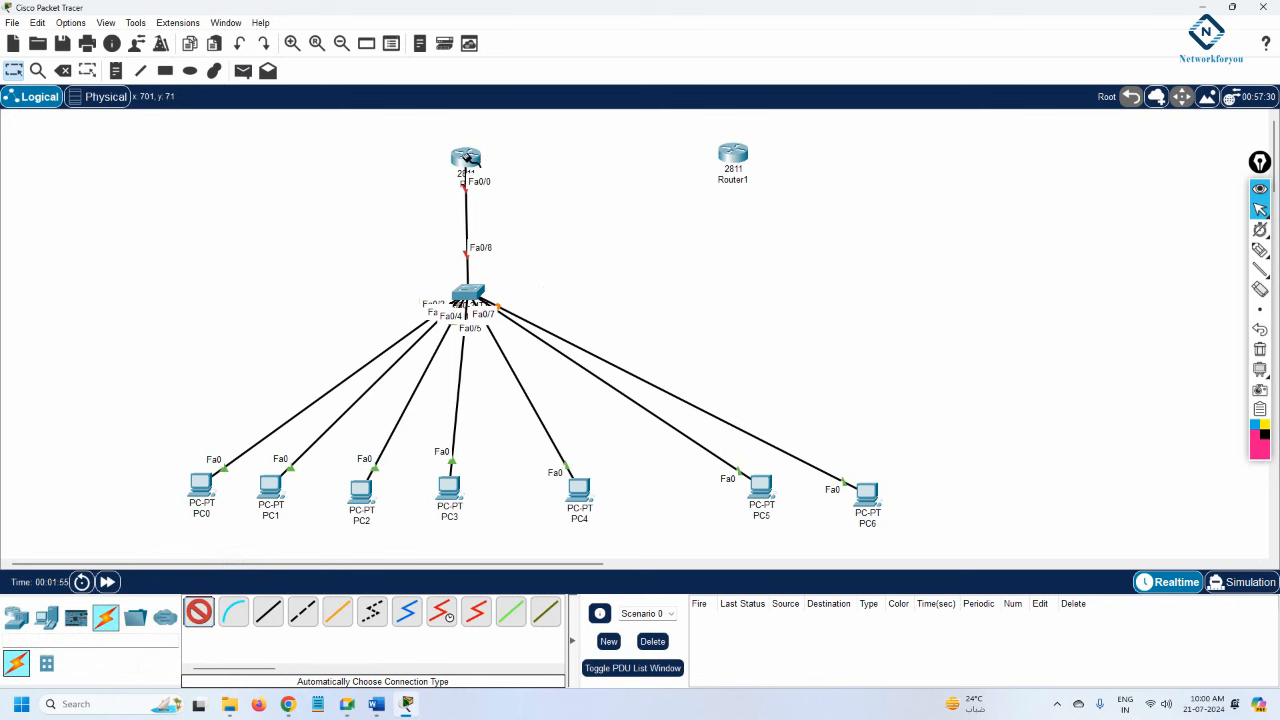
click(466, 158)
click(733, 154)
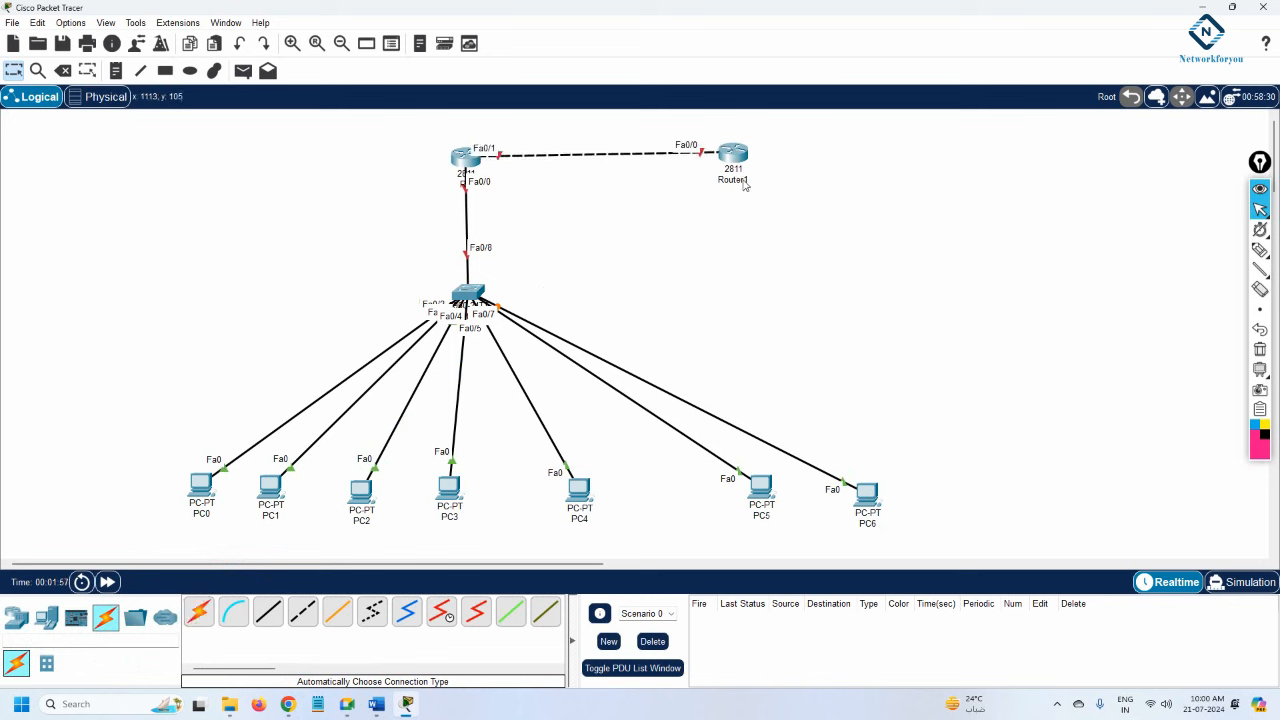
Step: Rename the second router ISP1
click(744, 184)
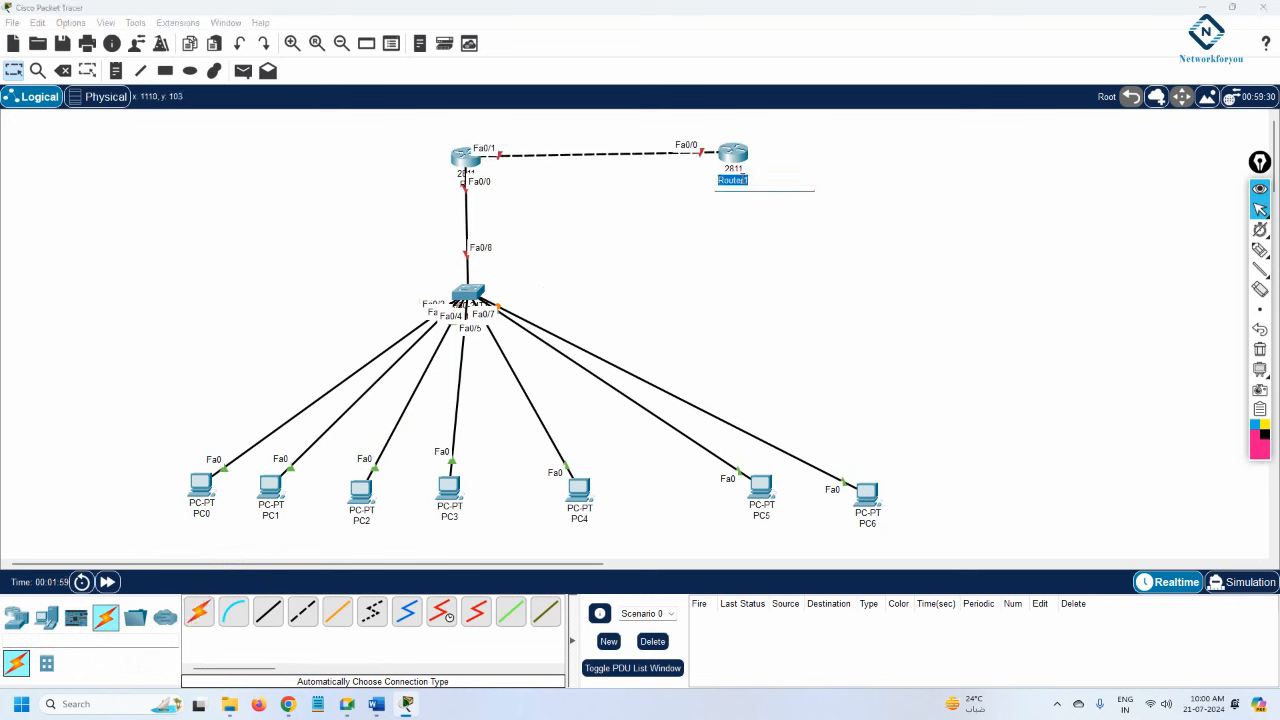
text(ISP1)
click(731, 272)
Step: Add address notes along the router link: 200.1.1.2 at the ISP1 end and 200.1.1.1 at the R1 end
click(116, 73)
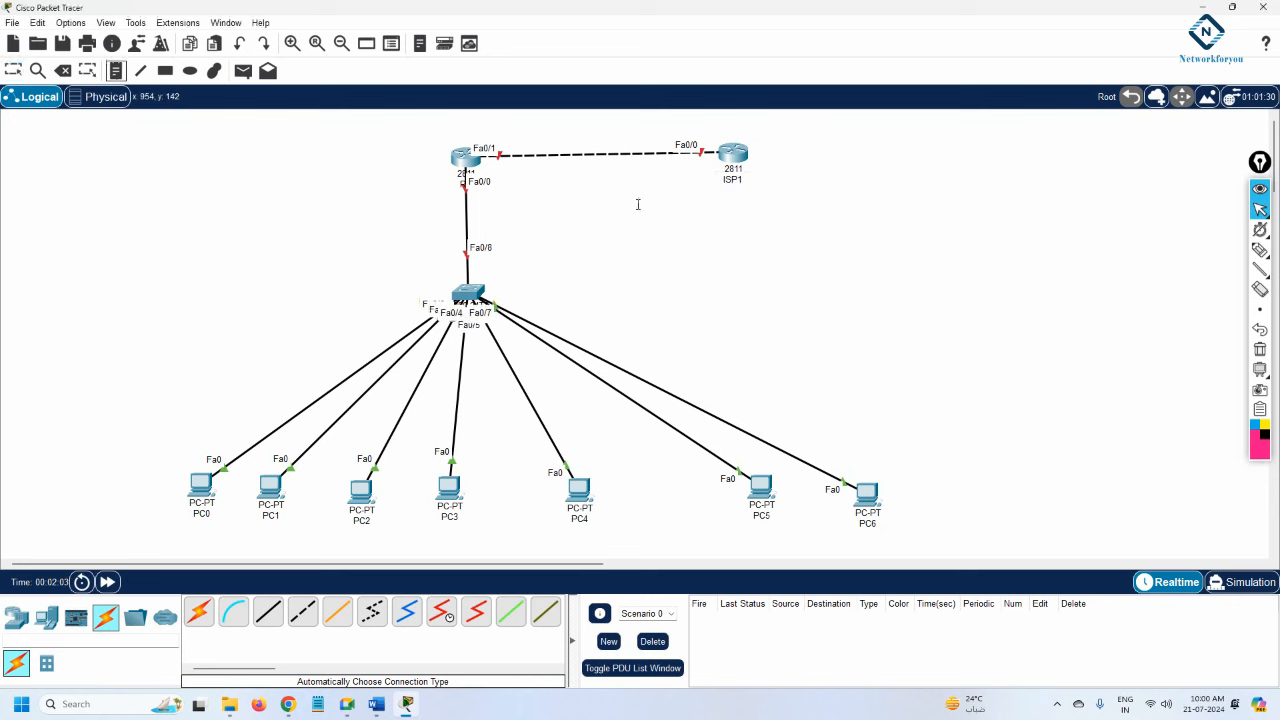
click(677, 170)
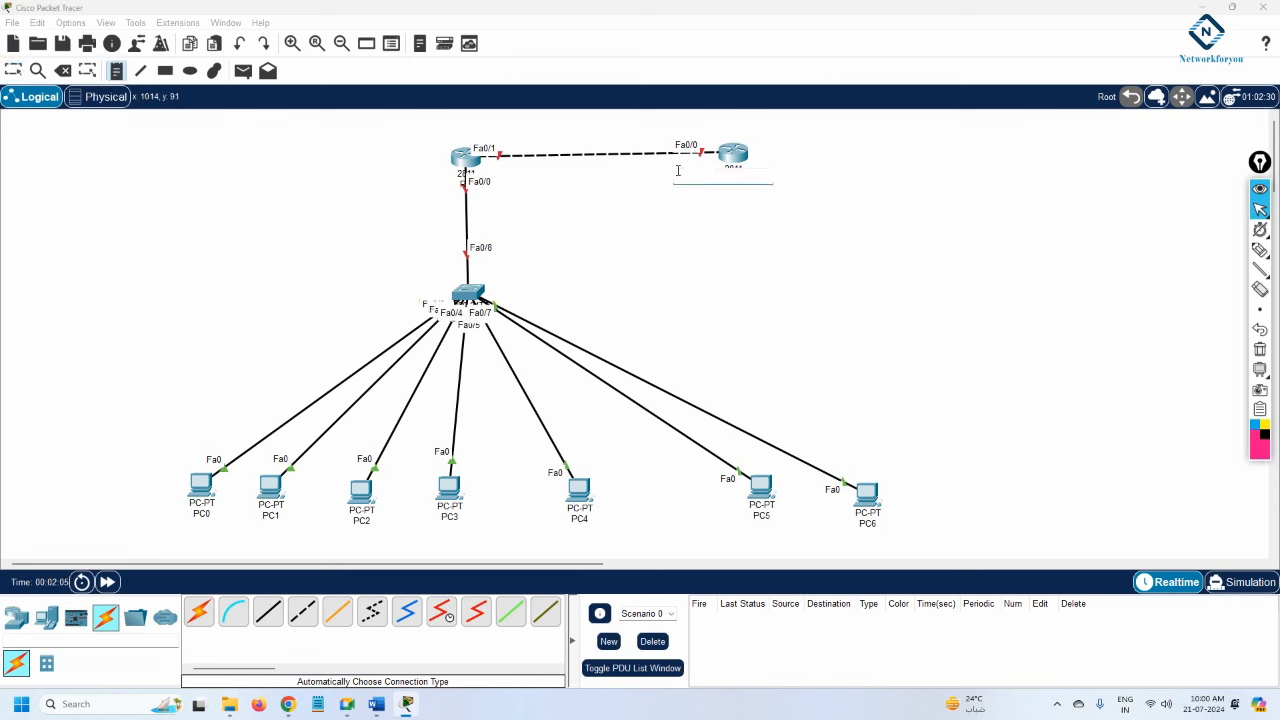
text(200.1.1.2)
click(500, 165)
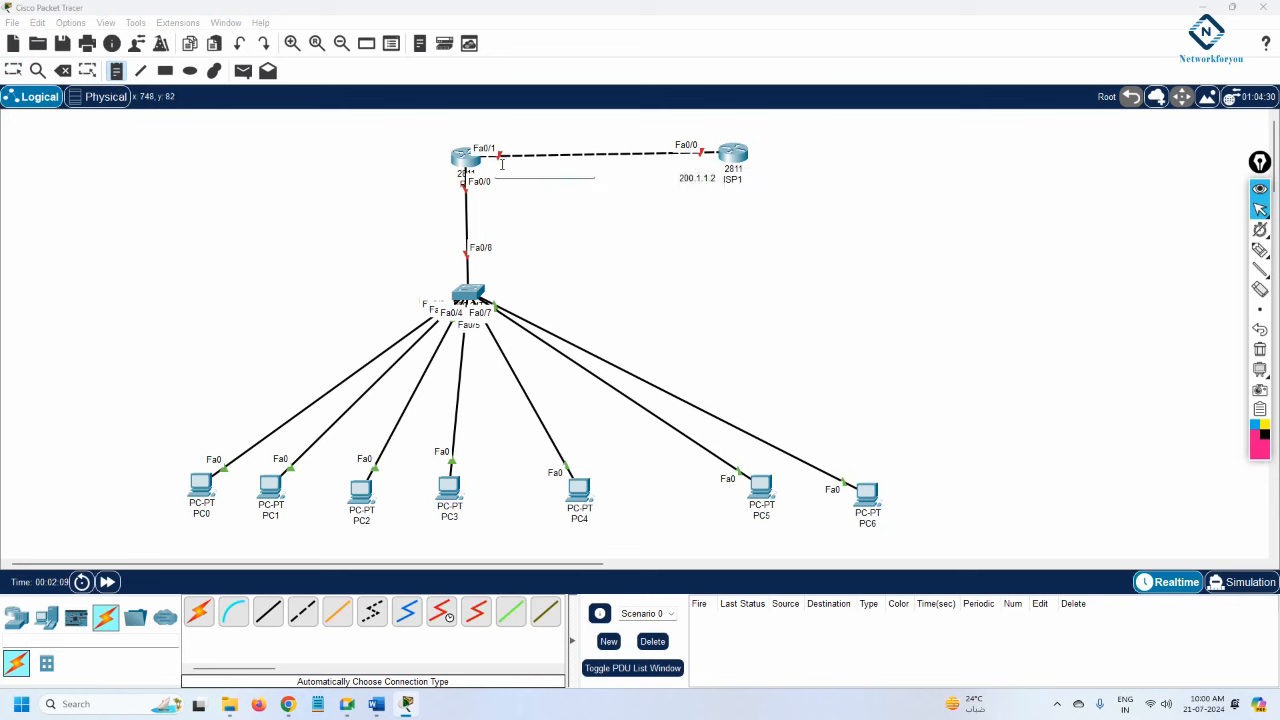
text(200.1.)
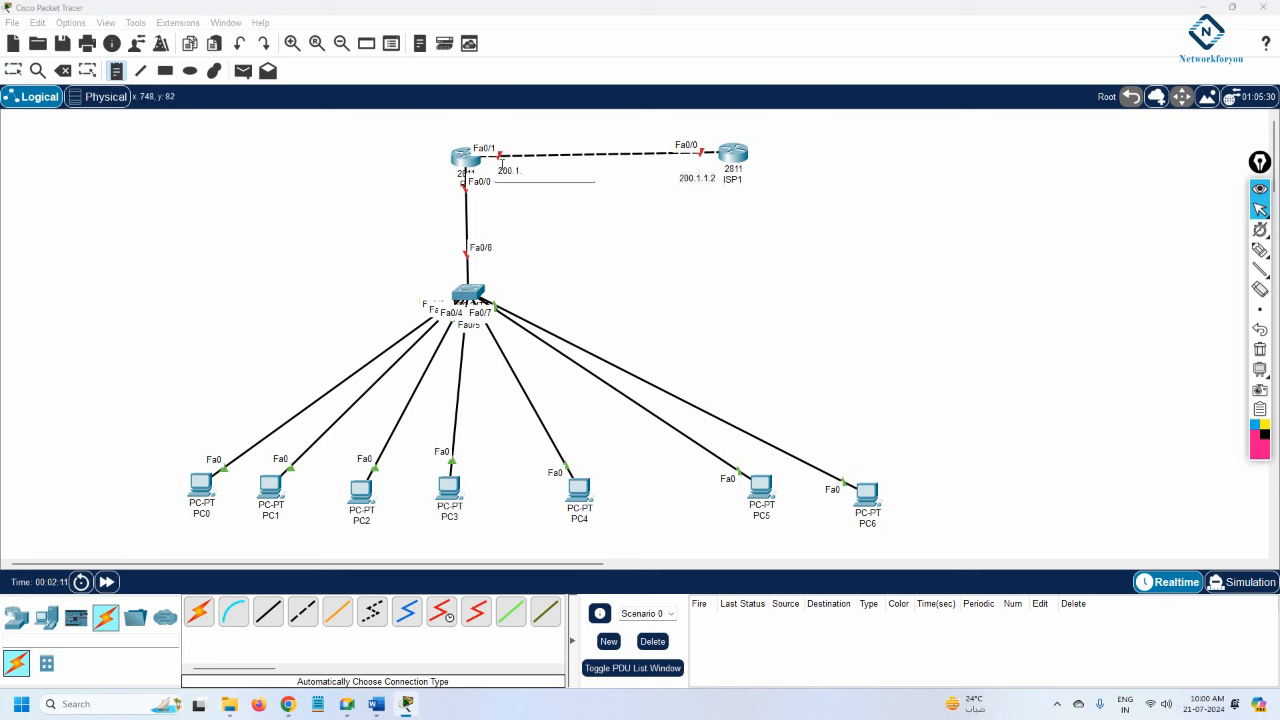
text(1.1)
Step: Finish placing notes and move the 200.1.1.1 note above the R1 end of the router link
click(147, 236)
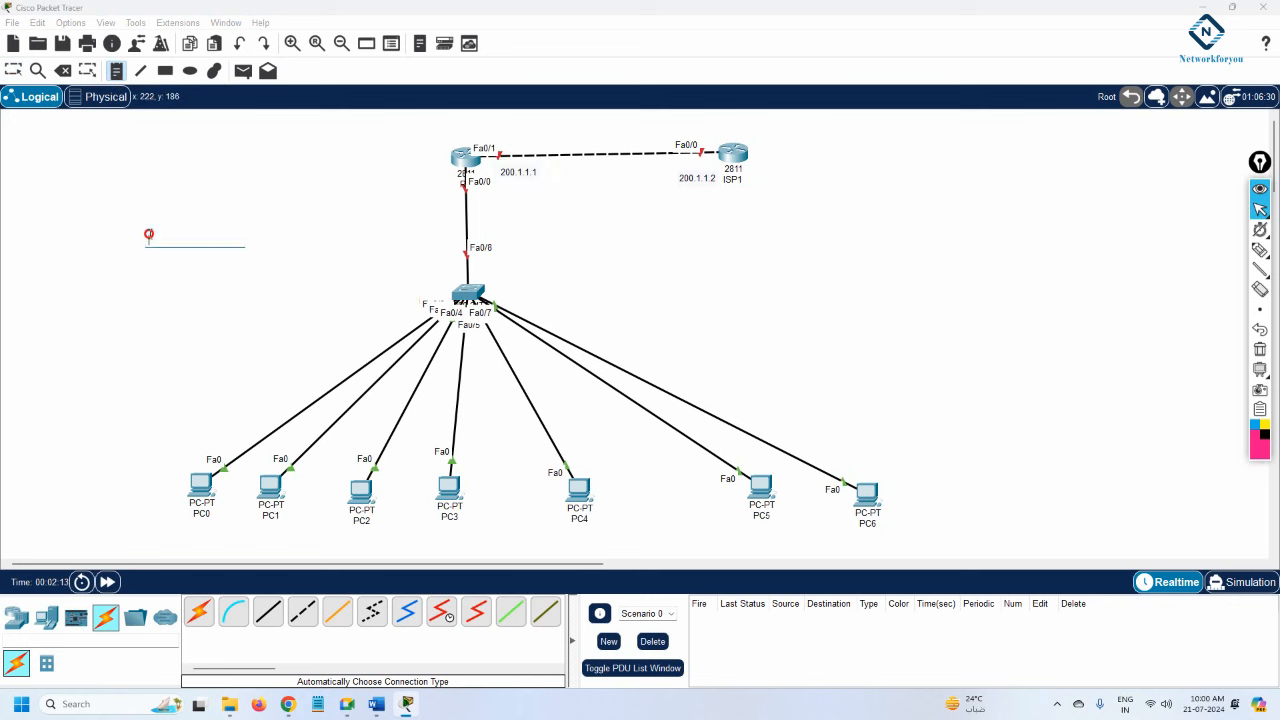
click(13, 70)
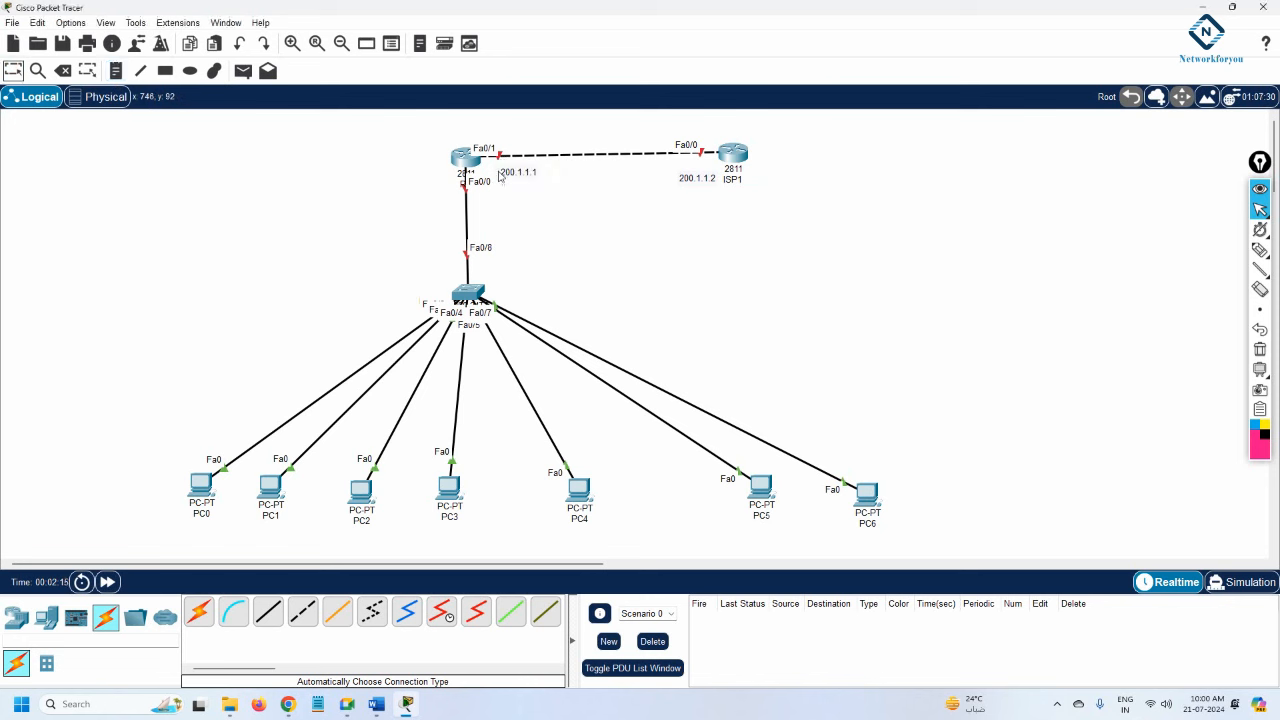
drag(514, 175, 504, 130)
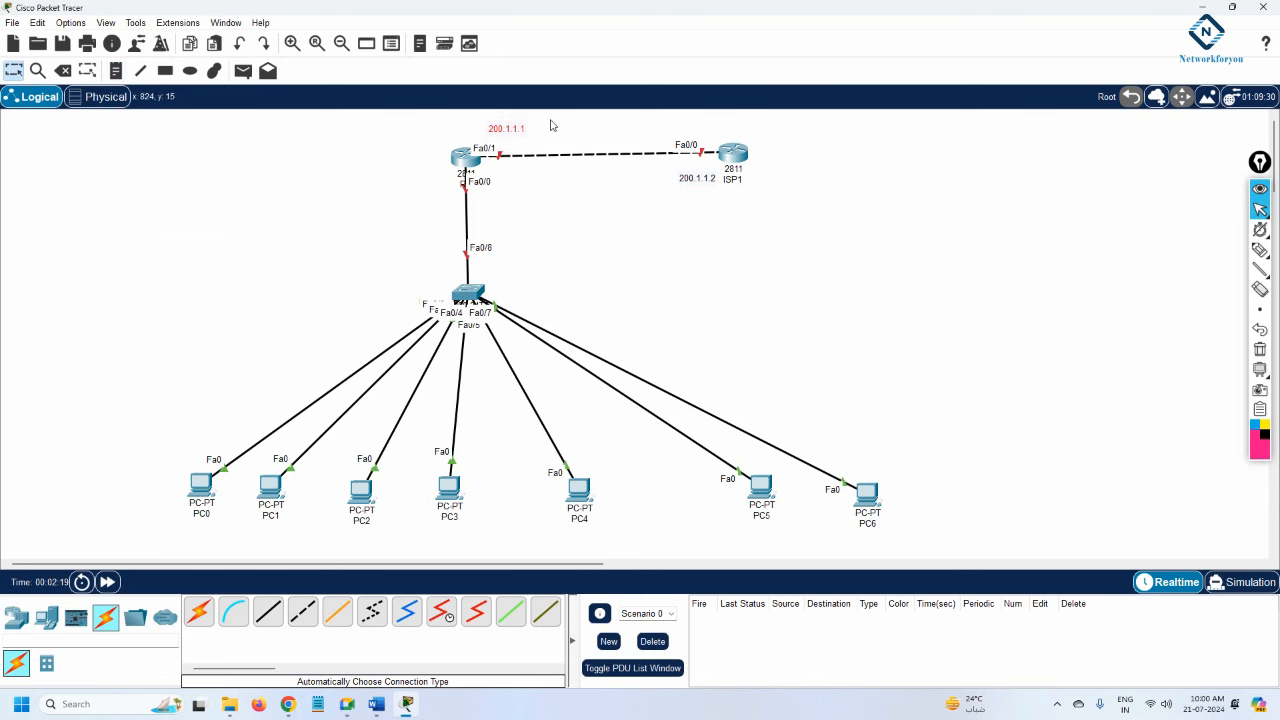
Step: Move the ISP1 router farther from R1, roughly level with it, and place the 200.1.1.2 note above the ISP1 end of the link
drag(703, 182, 764, 158)
drag(698, 125, 725, 125)
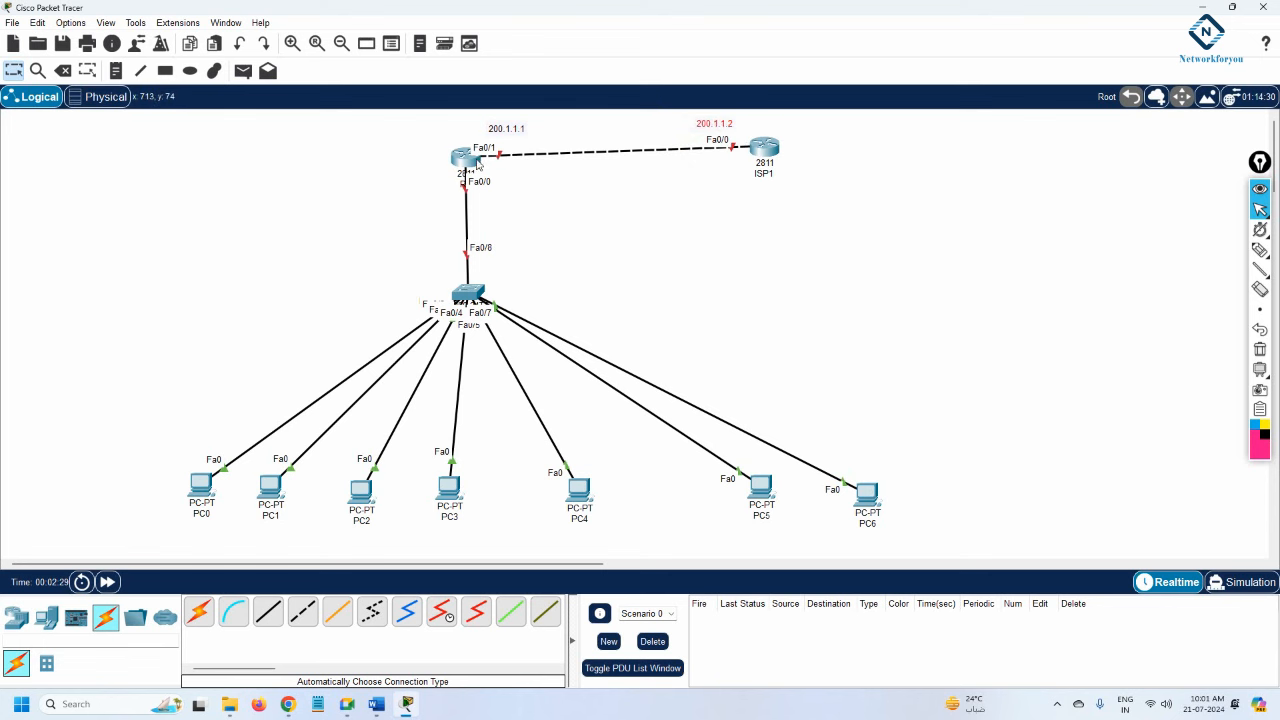
mouse_move(478, 165)
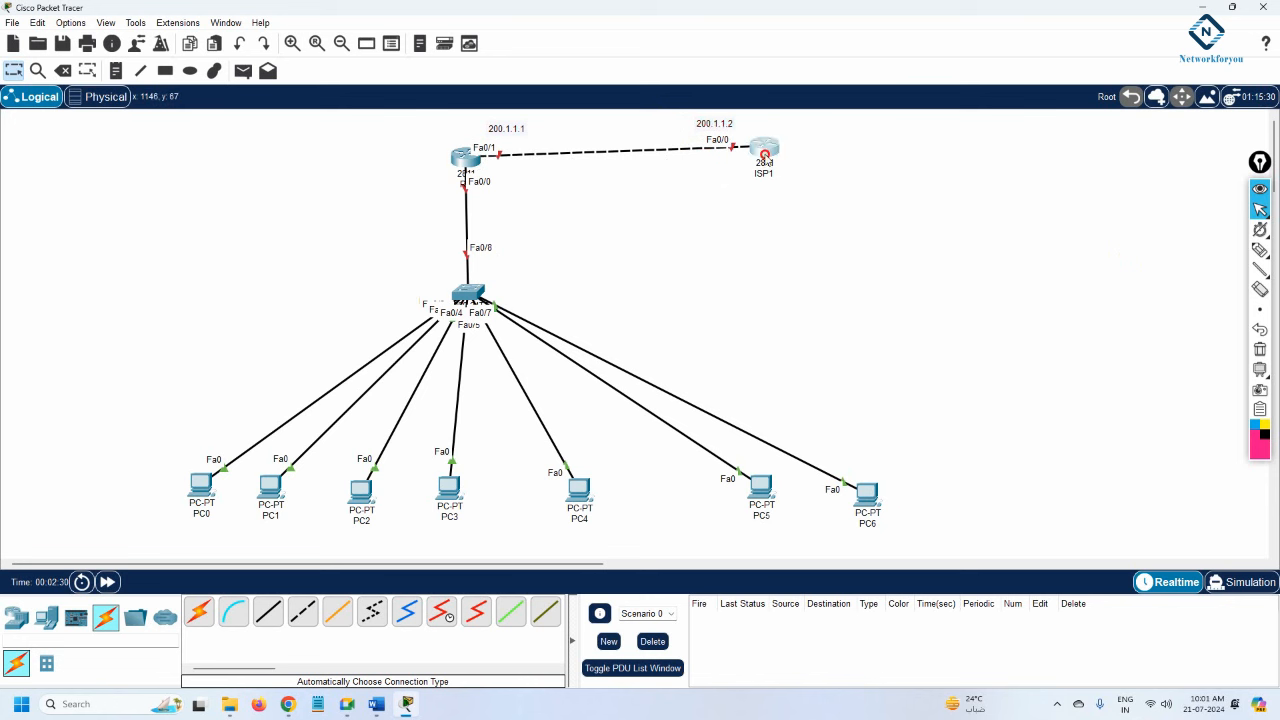
drag(764, 160, 768, 168)
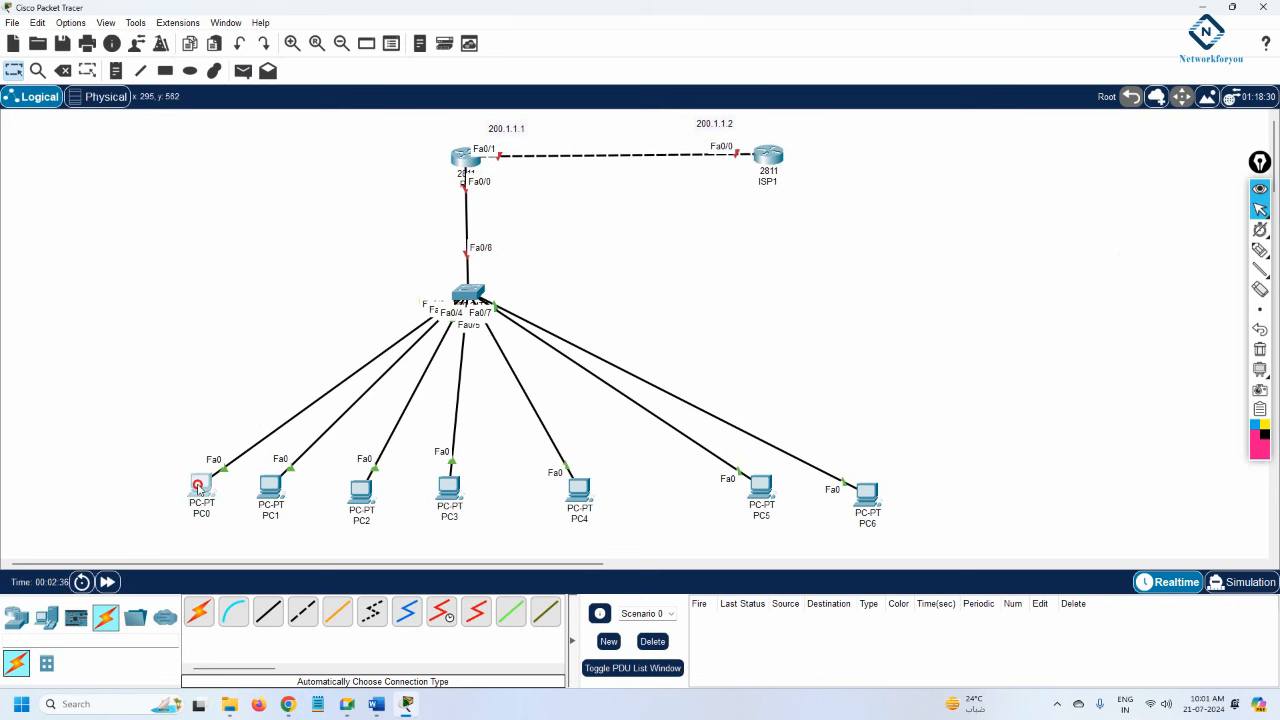
Step: Rearrange PC0 through PC6 closer to the switch, spreading them in a wide arc beneath it
drag(199, 488, 183, 426)
drag(268, 496, 251, 474)
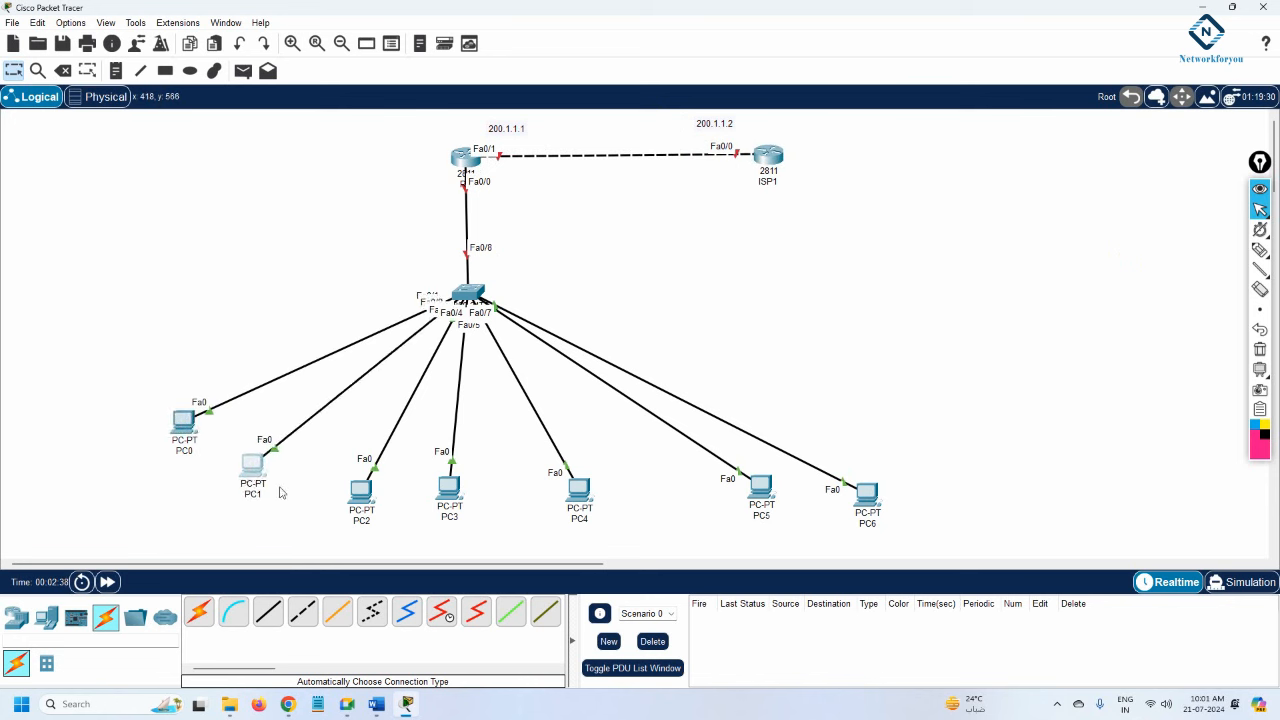
drag(355, 508, 339, 484)
drag(458, 498, 474, 478)
drag(585, 503, 588, 483)
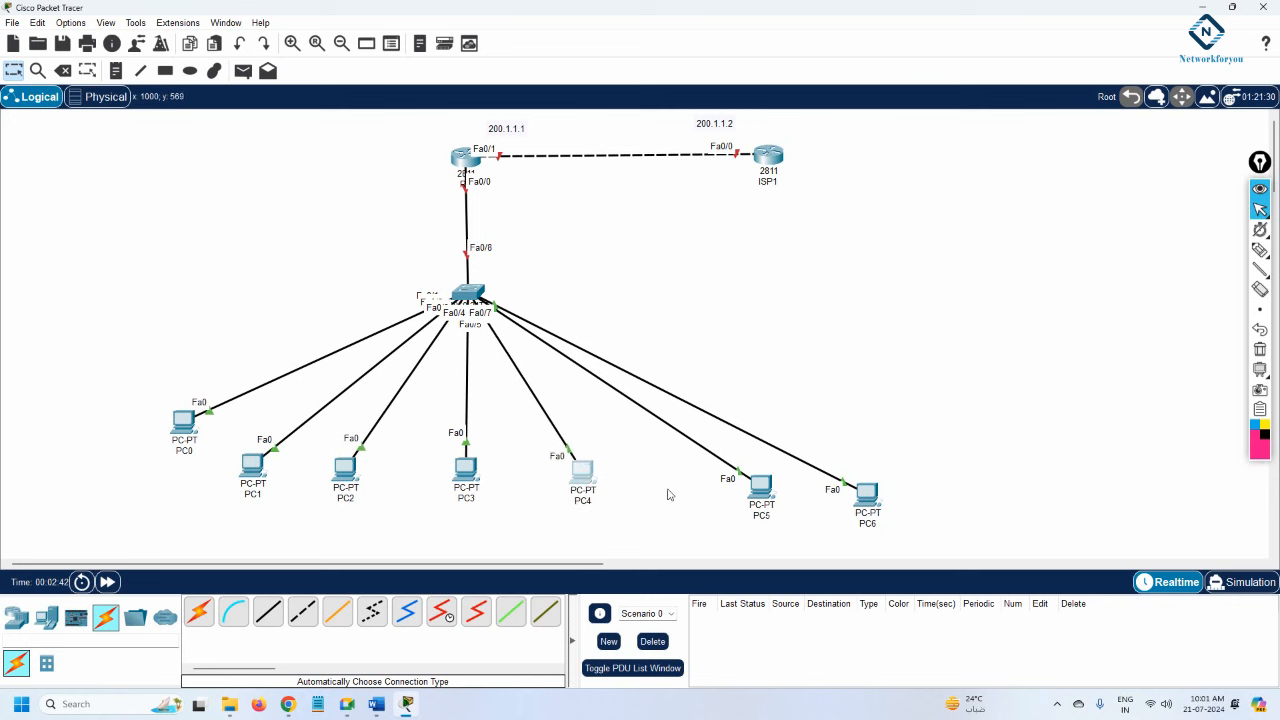
drag(754, 494, 732, 487)
drag(870, 493, 863, 467)
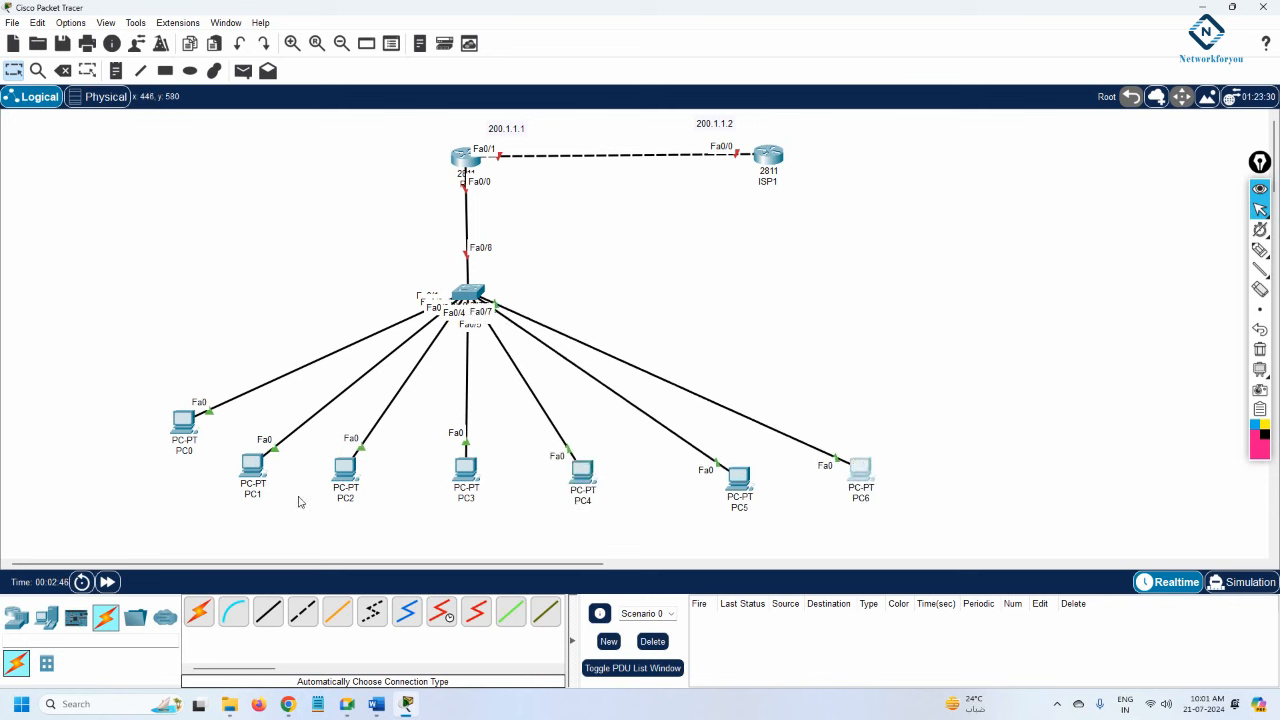
Step: Add a 192.168.1.1 note beside R1's Fa0/0 end of the switch link
click(114, 71)
click(419, 183)
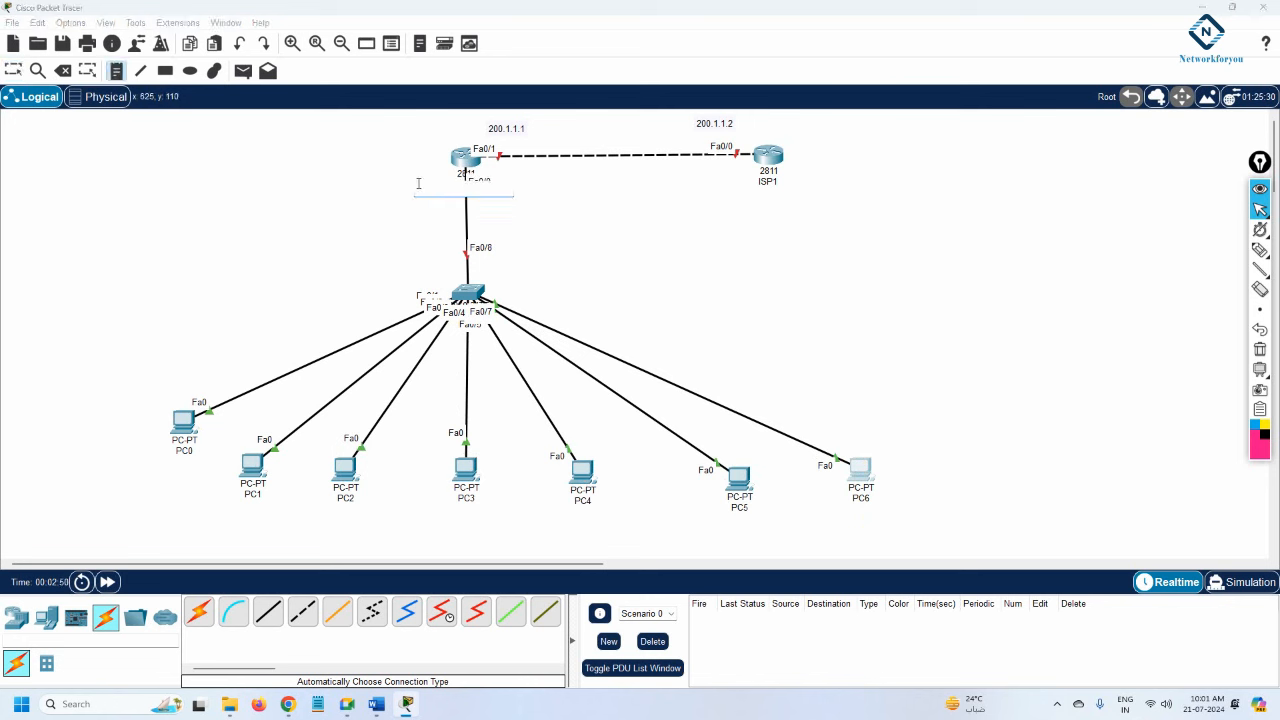
text(192.168.1.1)
click(322, 214)
key(Escape)
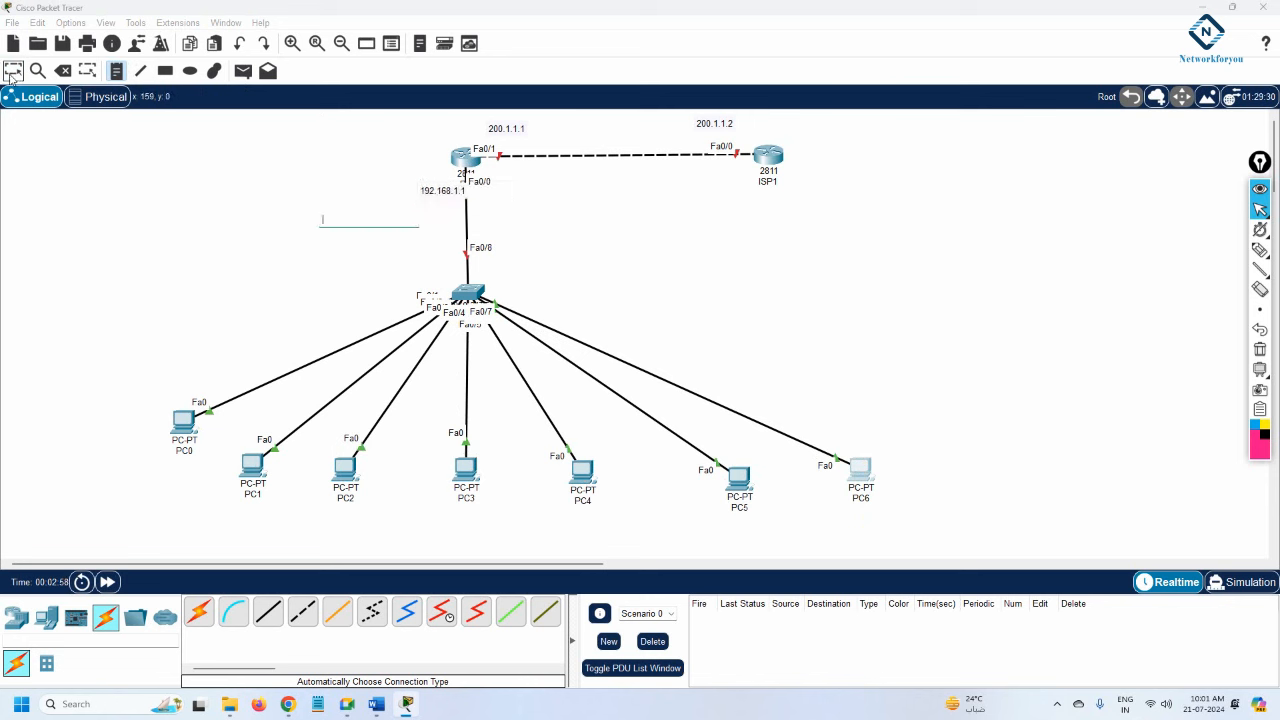
drag(435, 194, 406, 188)
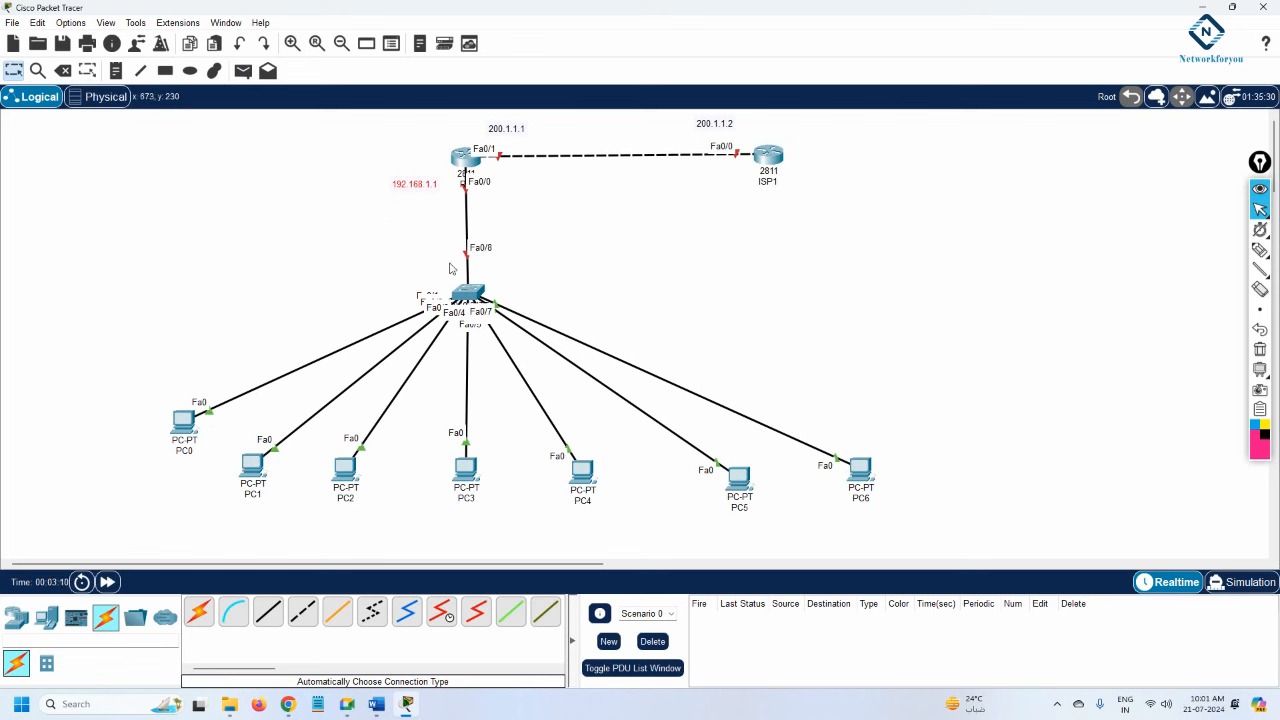
Step: Switch to Notepad, start a new blank document, and place its window so the topology stays in view
click(80, 704)
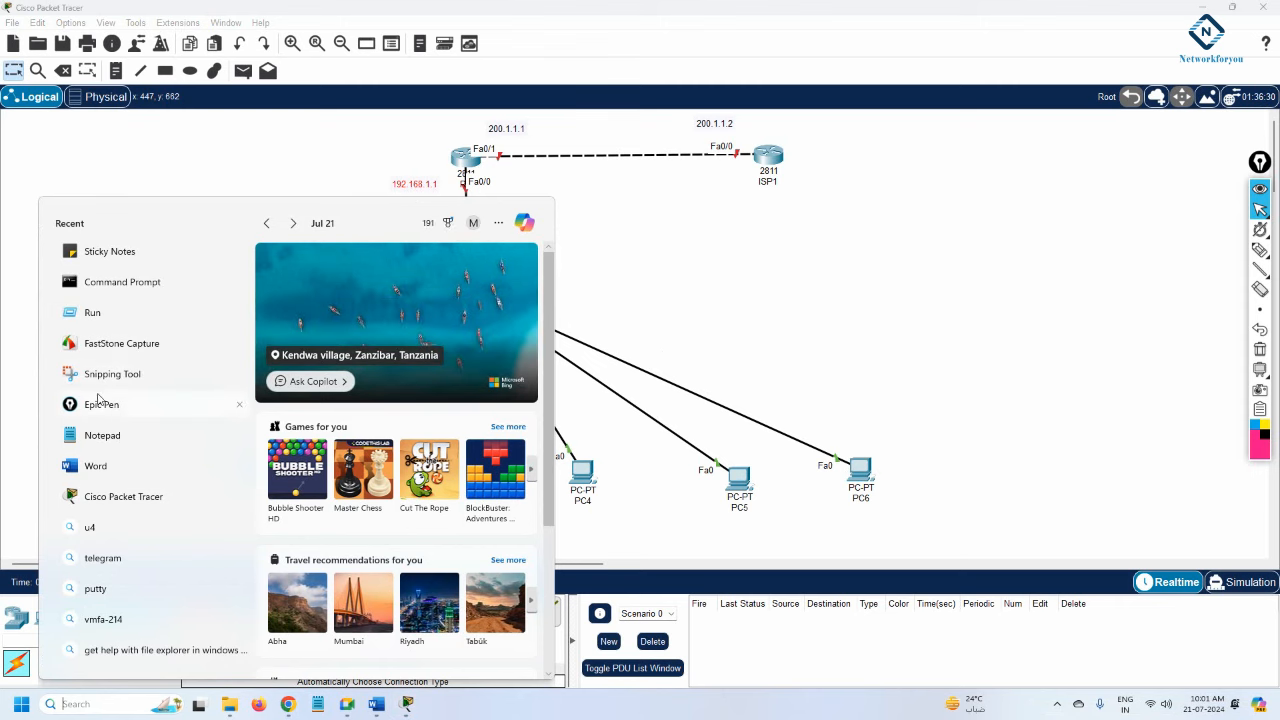
click(705, 377)
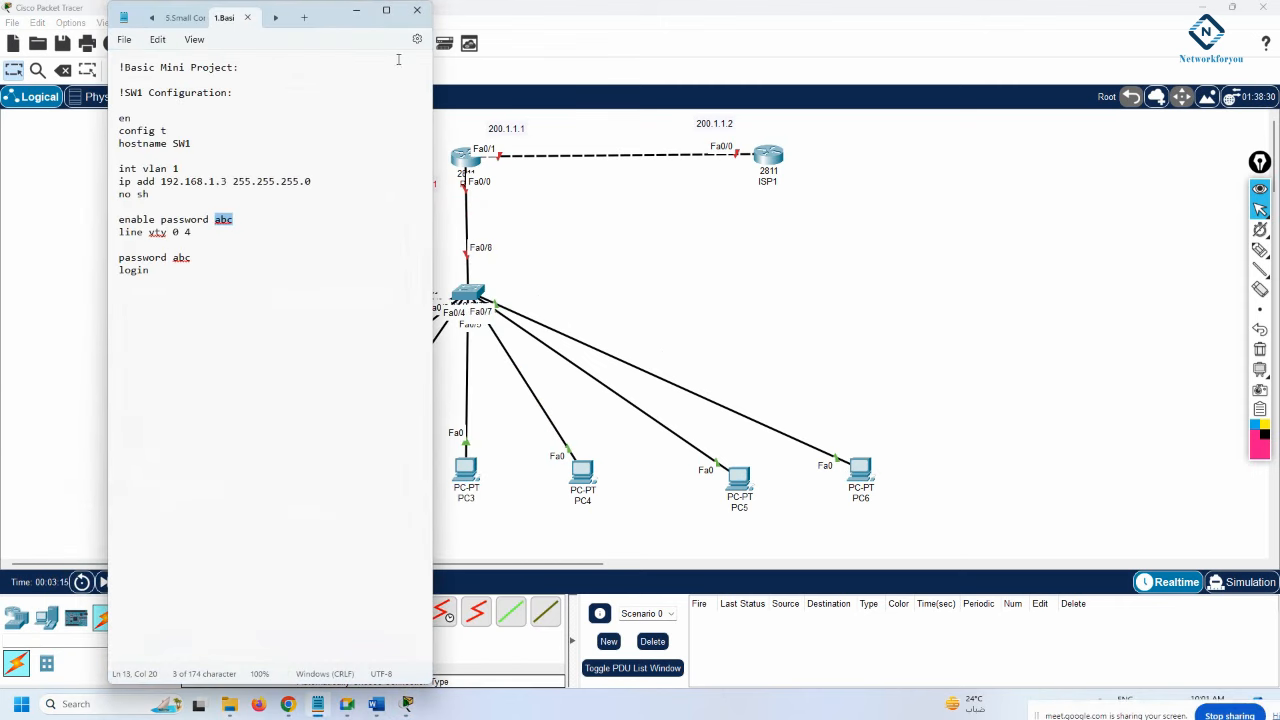
click(304, 17)
drag(336, 21, 1094, 58)
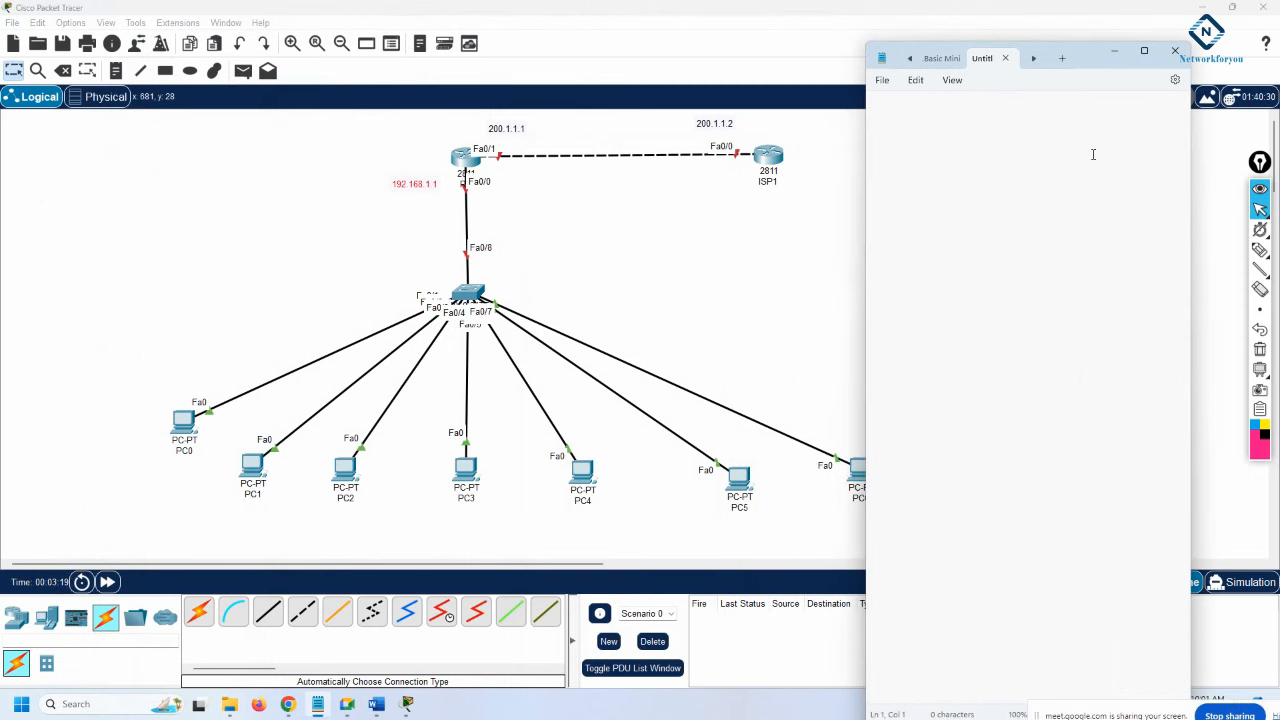
Step: Write the document heading "!Mini Project for DHCP Server configuration in R1:"
text(!Mini Project for DH)
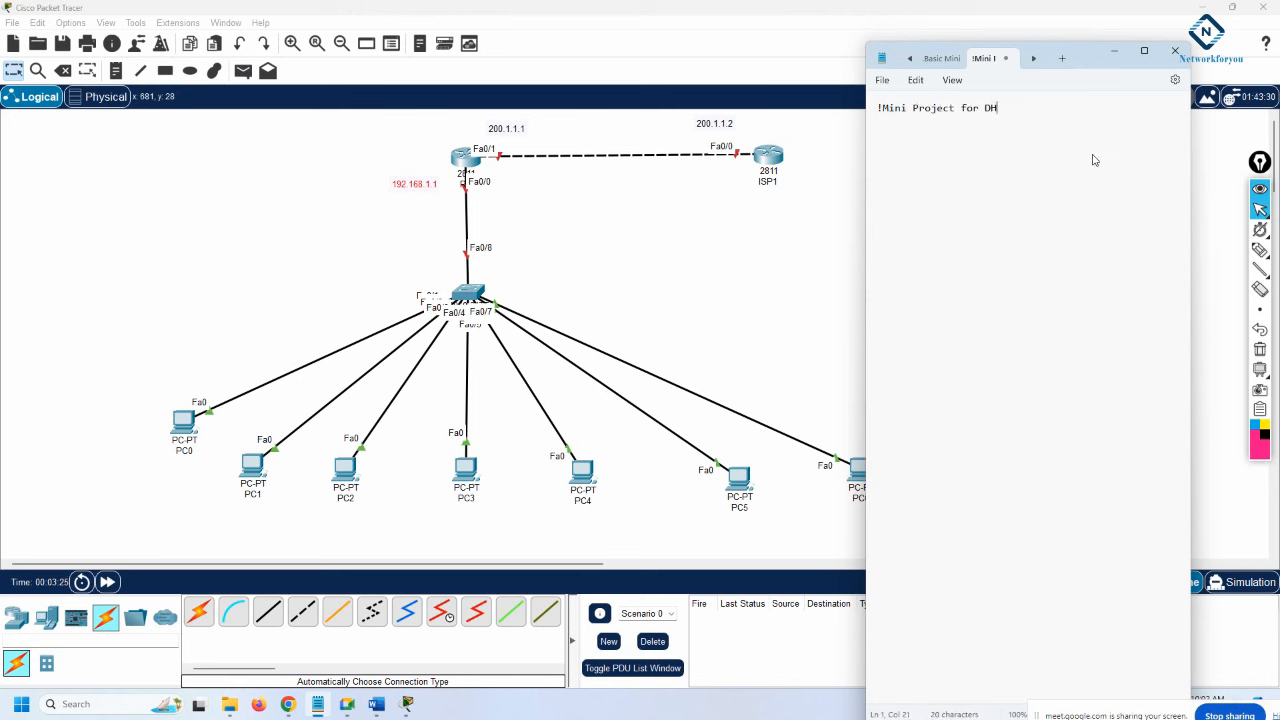
text(CP Server configuration in R1)
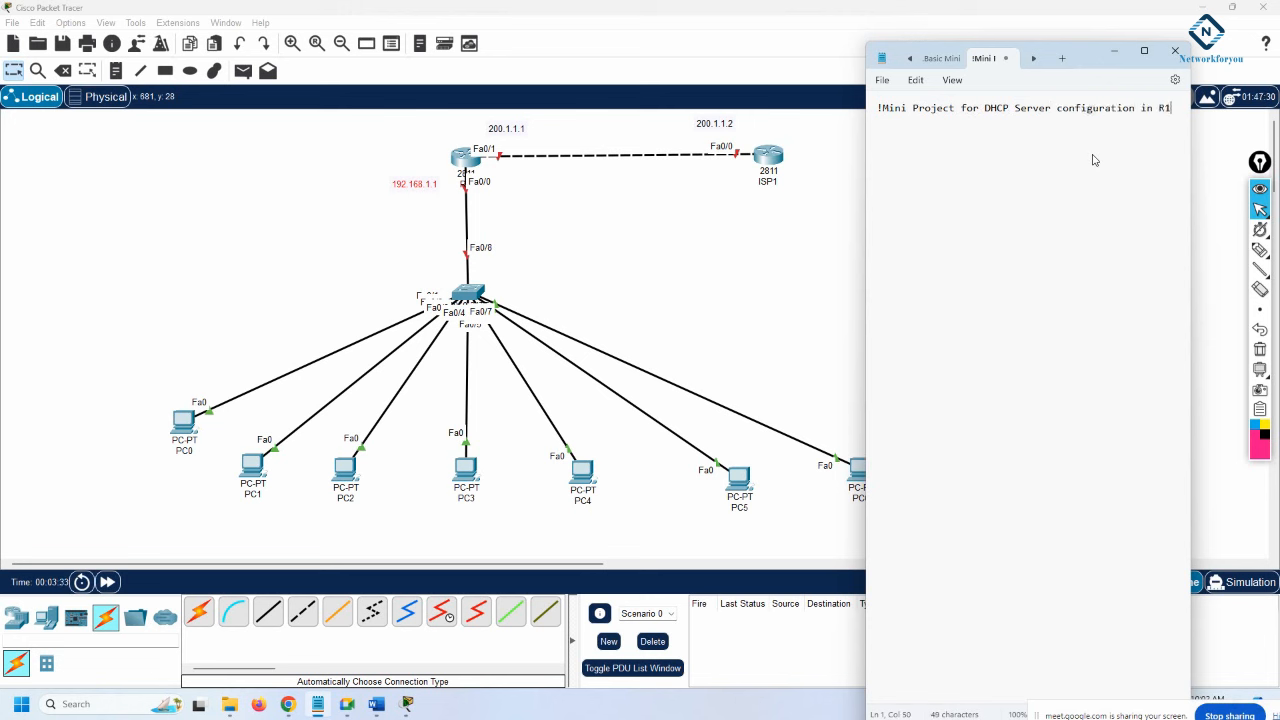
text(:)
key(Return)
key(Return)
key(Return)
Step: Start an "!ISP Configuration:" section containing the commands en, config t and hostname ISP
text(!ISP Configuration)
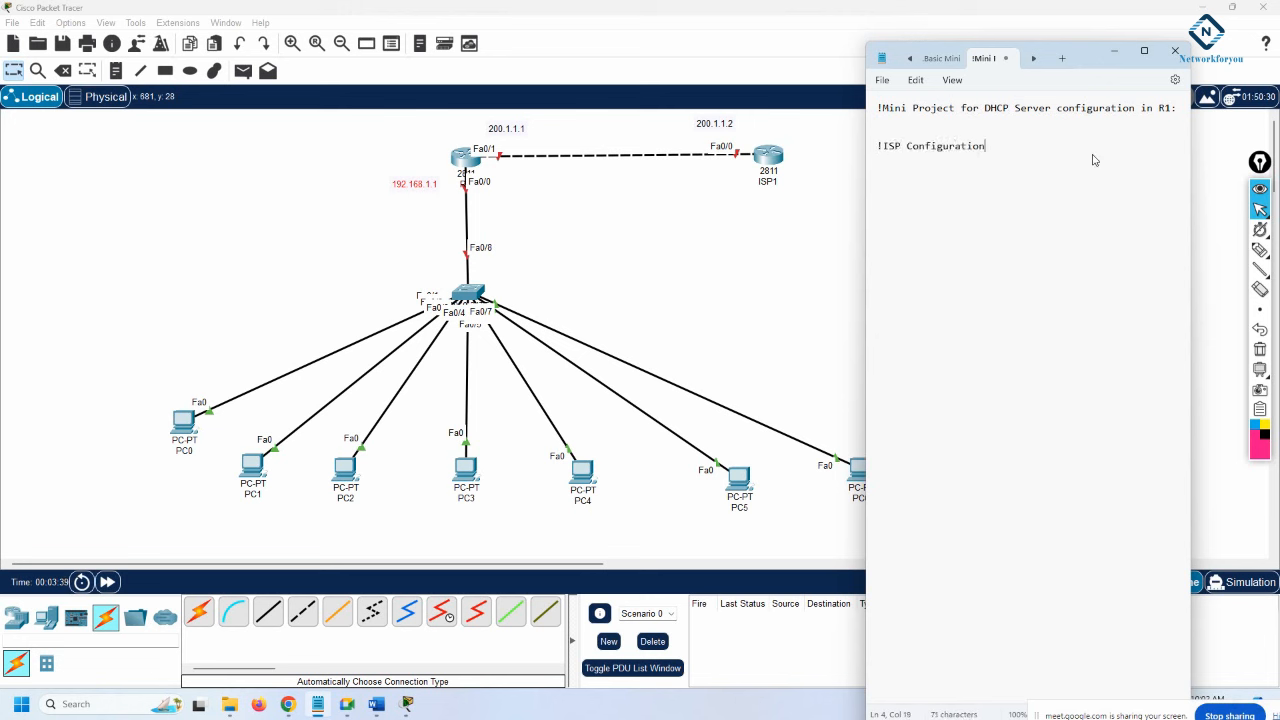
text(:)
key(Return)
key(Return)
text(en )
text(config t)
key(Return)
text(hostname ISP)
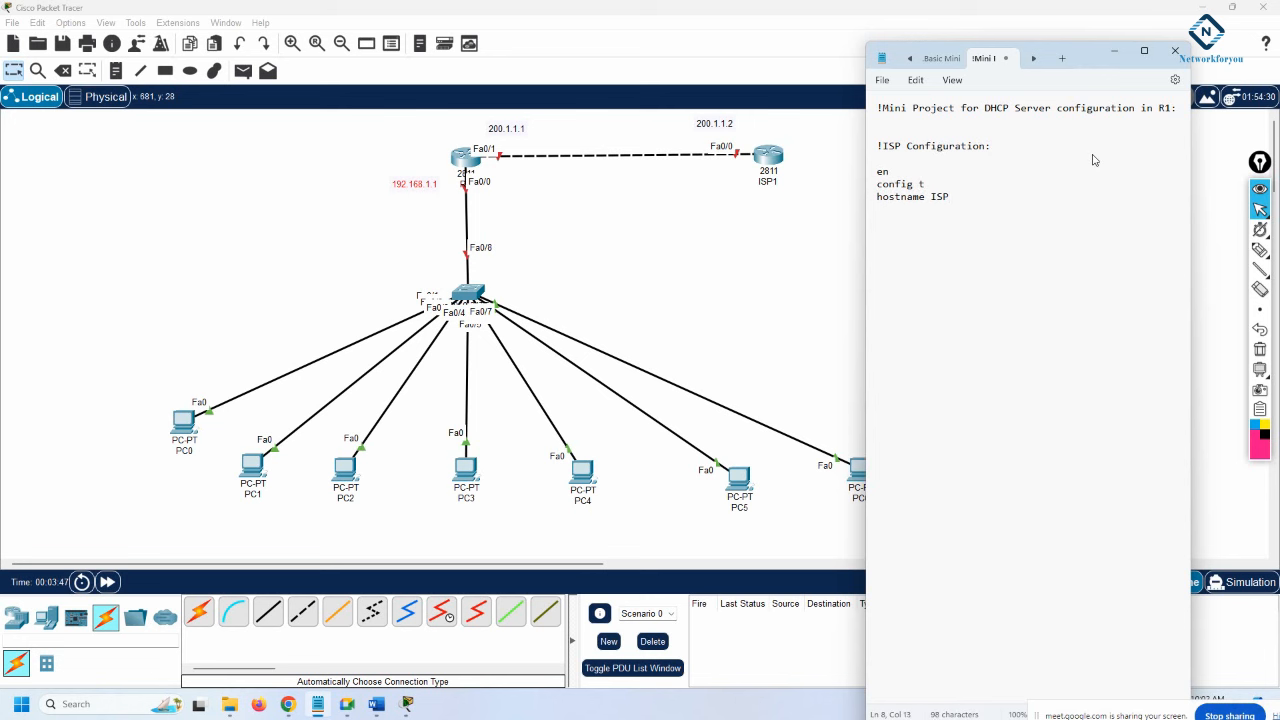
Step: Add the ISP commands for interface f0/0: ip add 200.1.1.2 255.255.255.0 and no sh
key(Return)
text(int f0/0)
key(Return)
text(ip add 200.1.1.)
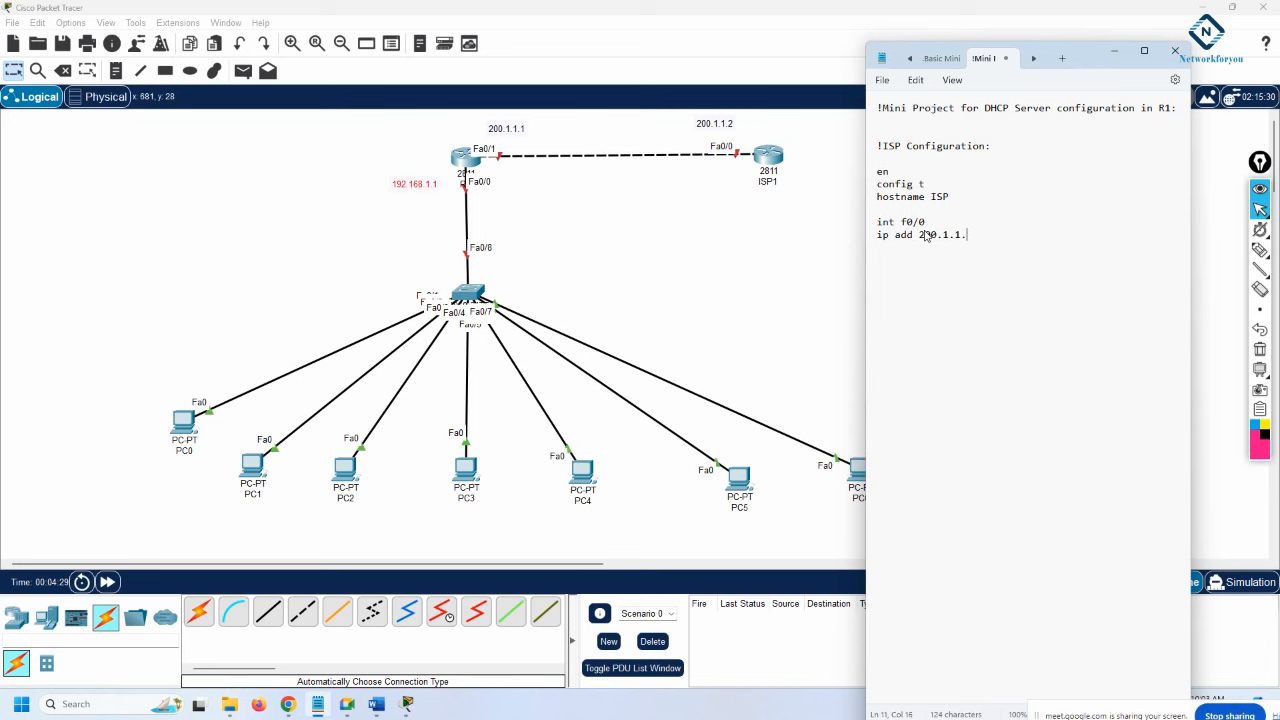
text(2 255.255.255.0)
key(Return)
text(no sh)
key(Return)
key(Return)
Step: Add the ISP commands int lo 0 and ip add 8.8.8.8 255.0.0.0, and close the section with a dashed separator line
text(int lo)
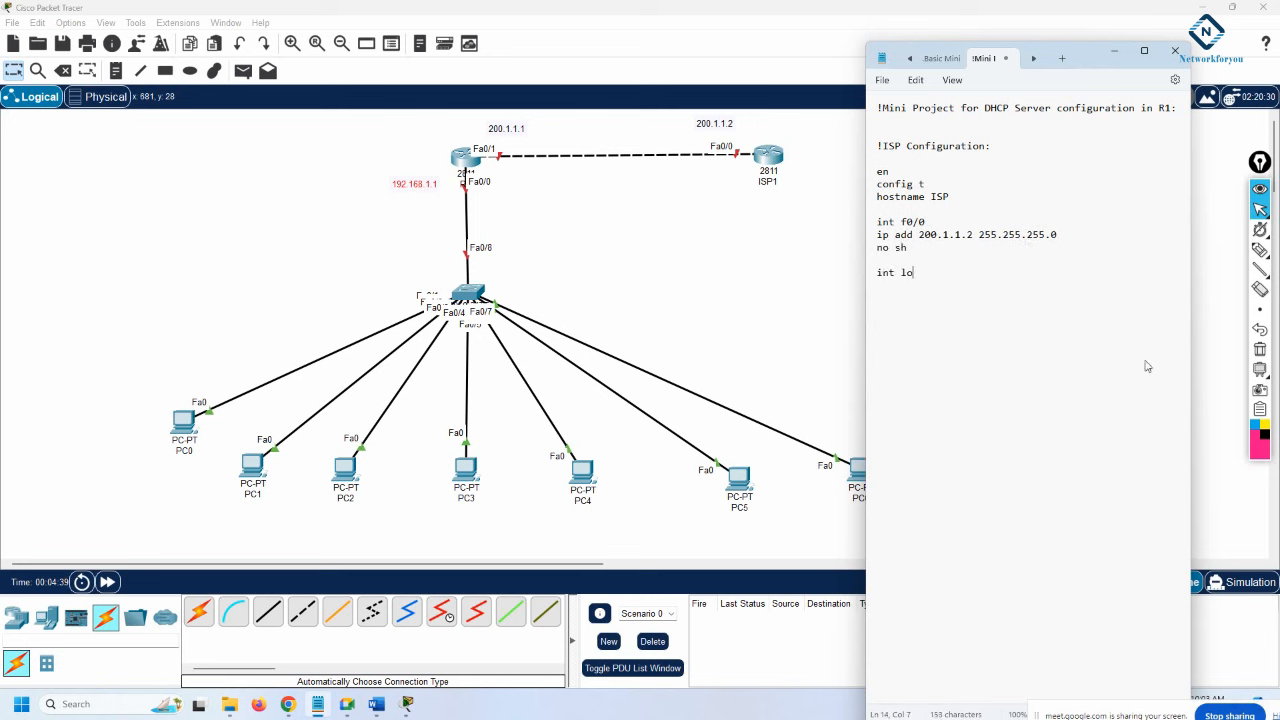
text( 0)
key(Return)
text(ip add 8.8.8.8 255.255.255.)
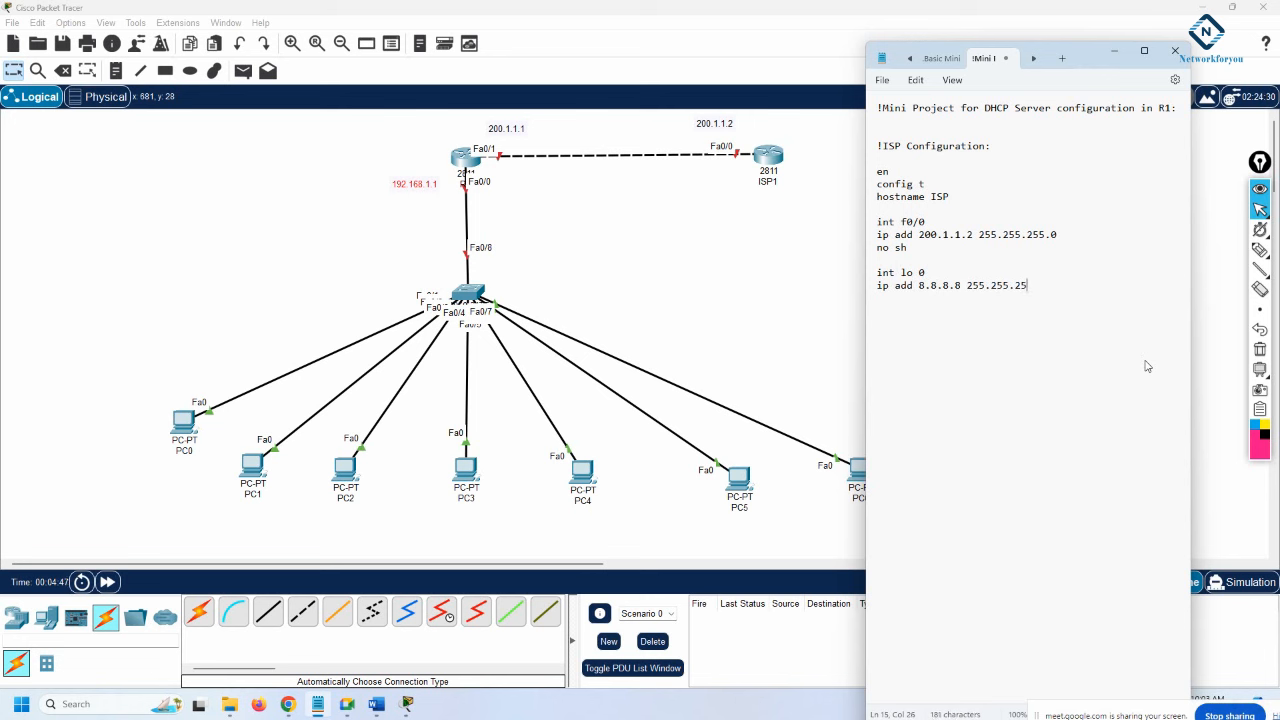
key(BackSpace)
key(BackSpace)
key(BackSpace)
key(BackSpace)
key(BackSpace)
key(BackSpace)
key(BackSpace)
key(BackSpace)
text(0.0.0)
key(Return)
key(Return)
key(Return)
text(-----------------------------)
Step: Copy the ISP configuration block and open the ISP1 router's command line in a maximized window in Packet Tracer
drag(1047, 285, 868, 150)
key(ctrl+c)
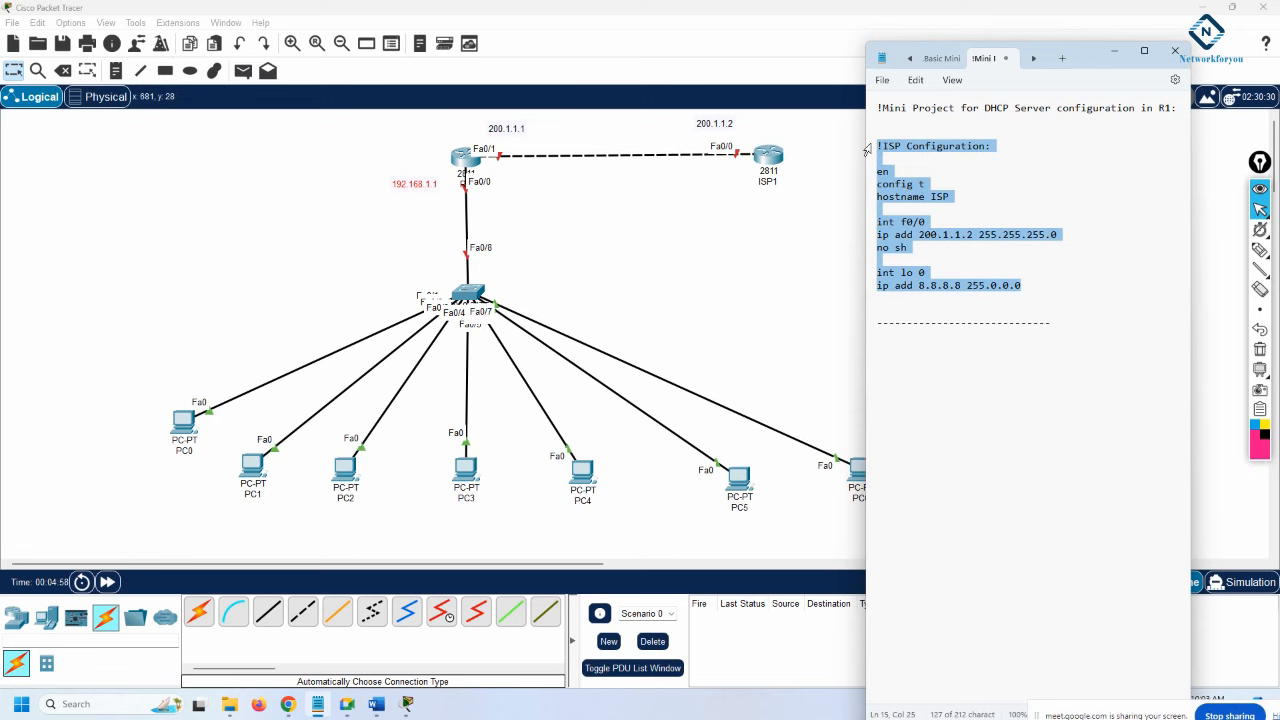
click(768, 155)
click(768, 155)
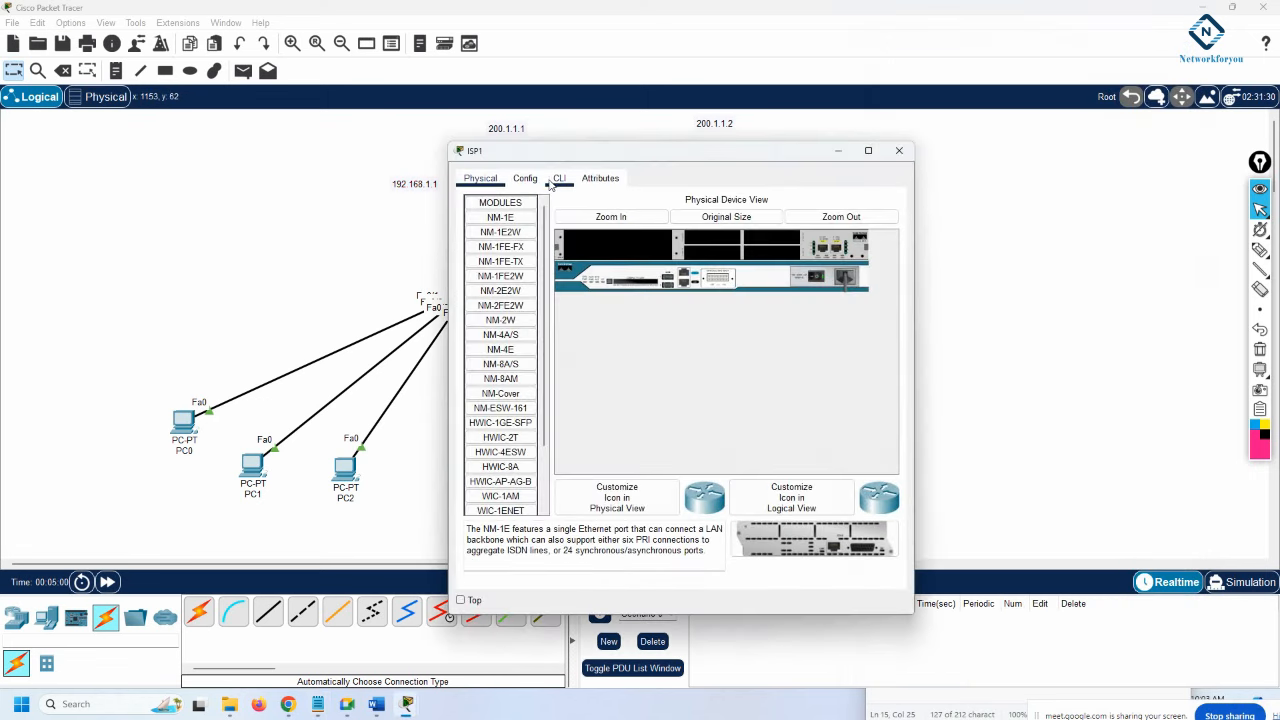
click(556, 180)
click(868, 151)
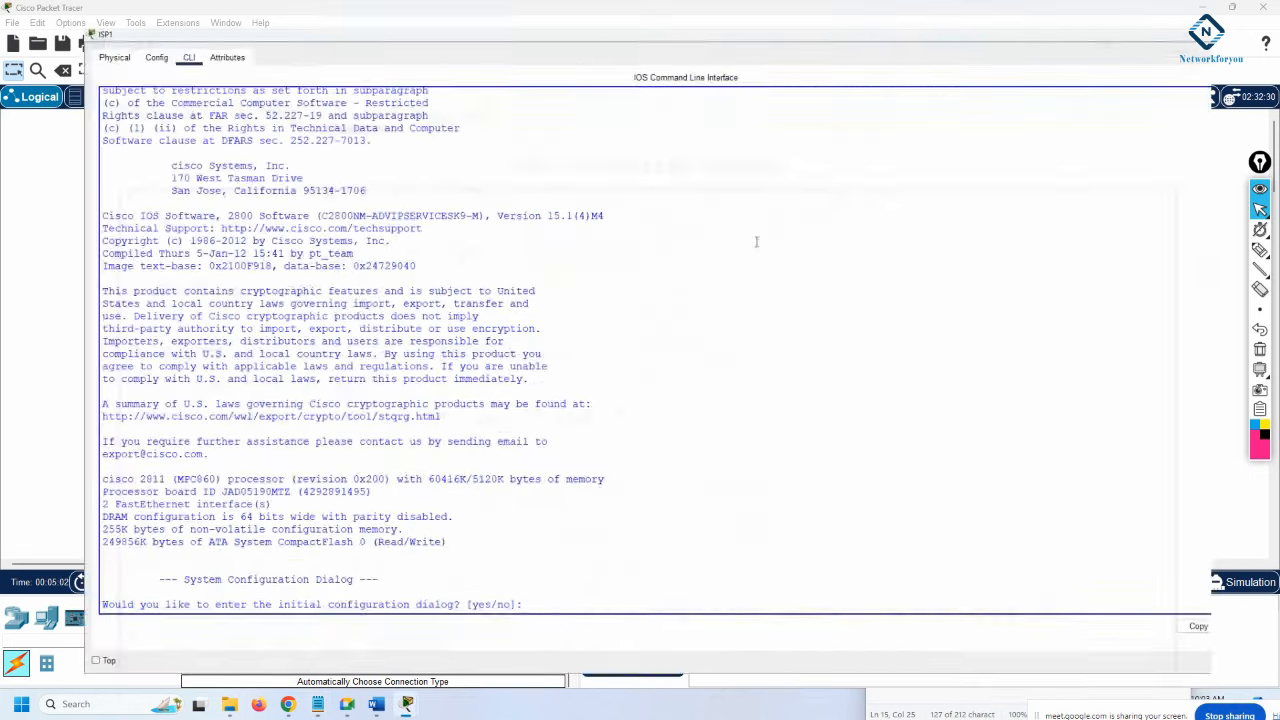
Step: Answer no to the initial configuration dialog and bring up the Router> prompt
click(727, 279)
text(no)
key(Return)
key(Return)
key(Return)
key(Return)
key(Return)
key(Return)
key(Return)
key(Return)
key(Return)
key(Return)
key(Return)
key(Return)
key(Return)
key(Return)
key(Return)
key(Return)
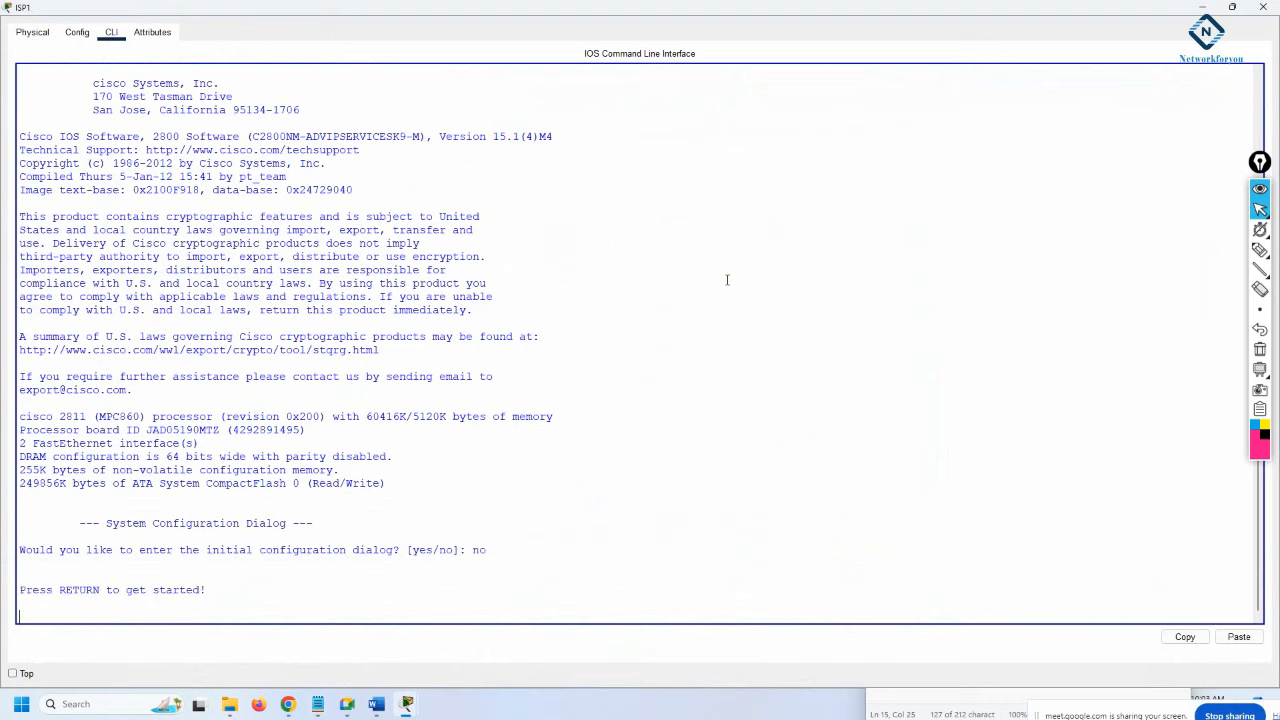
Step: Run the copied ISP configuration on ISP1, save it with do wr, and close the router window
right_click(735, 284)
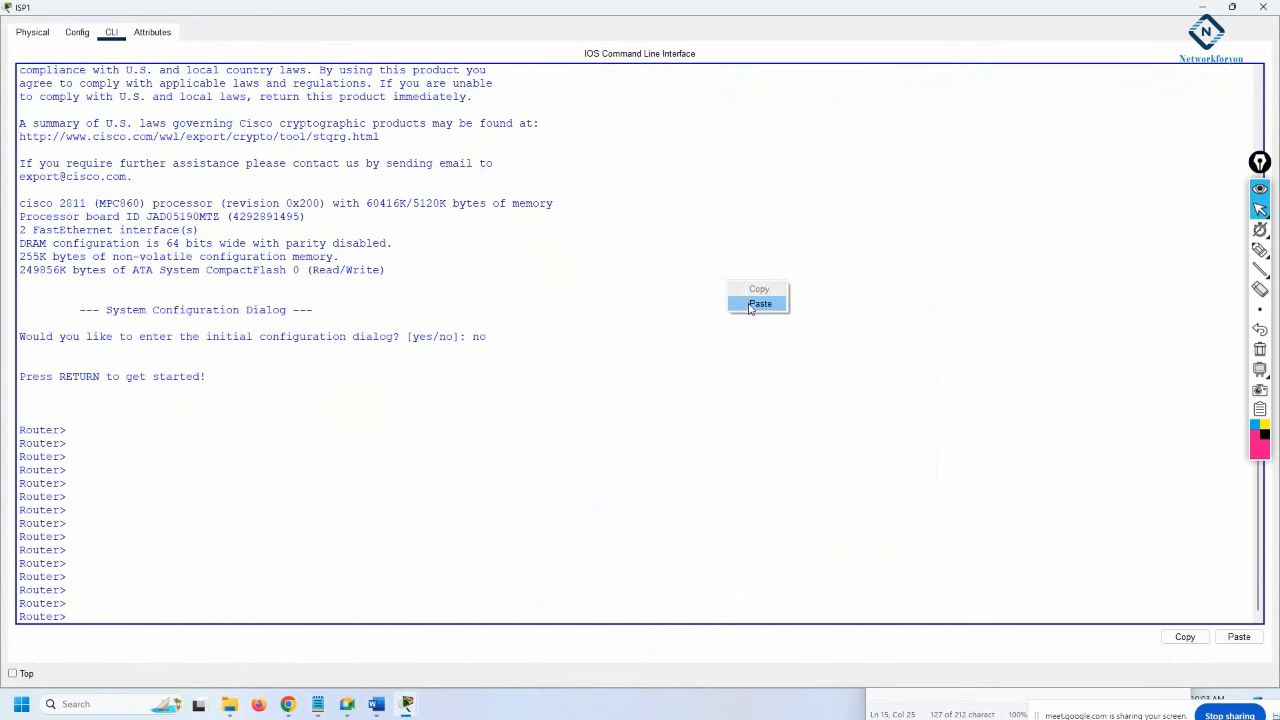
click(750, 303)
key(Return)
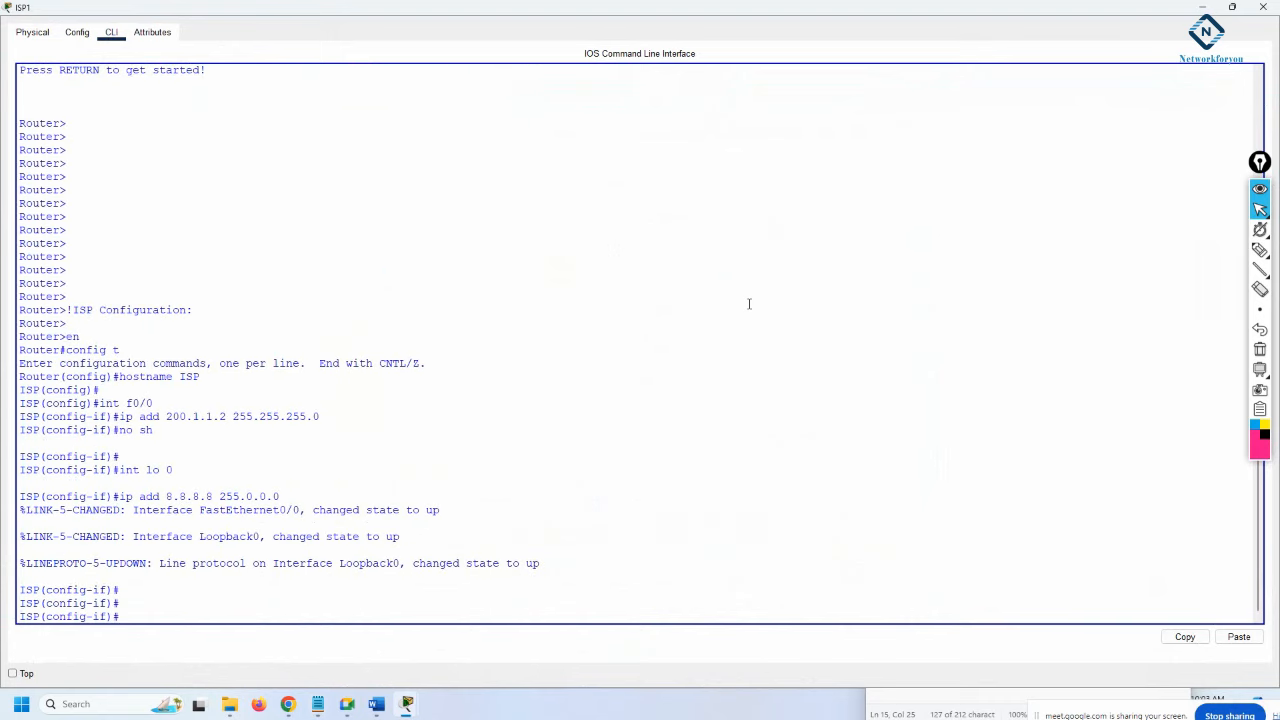
text(do wr)
key(Return)
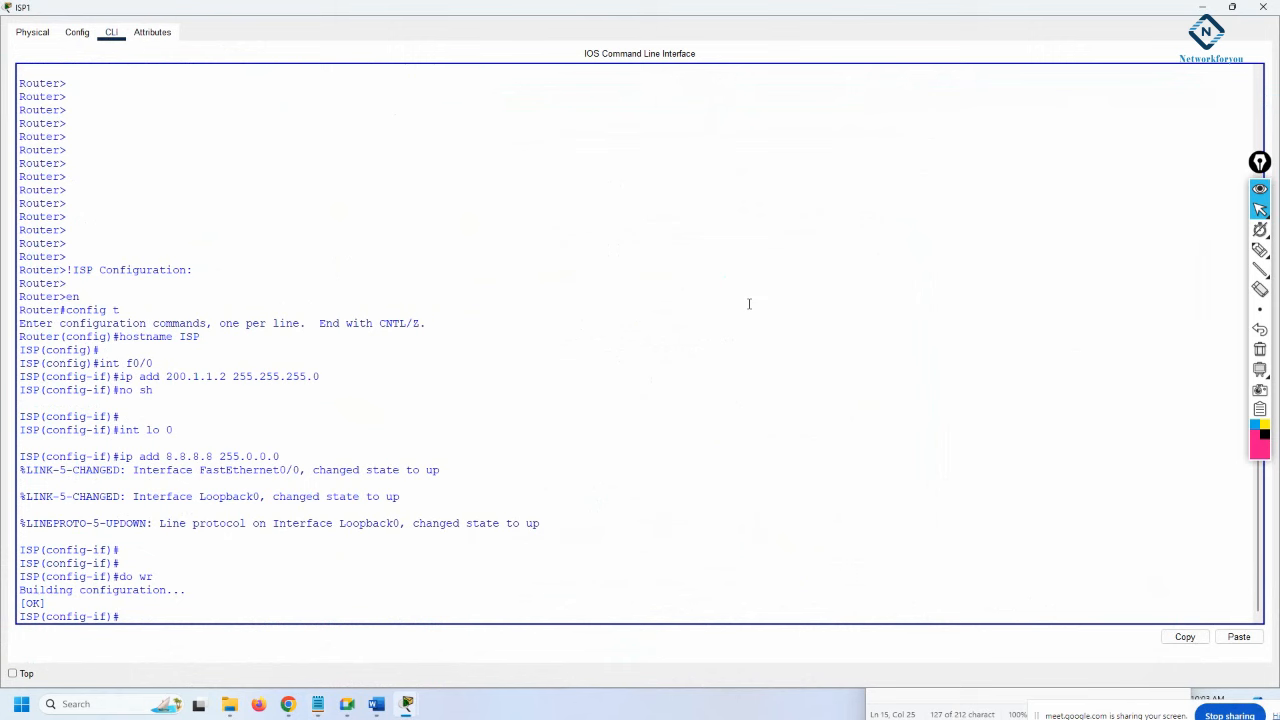
drag(165, 590, 19, 270)
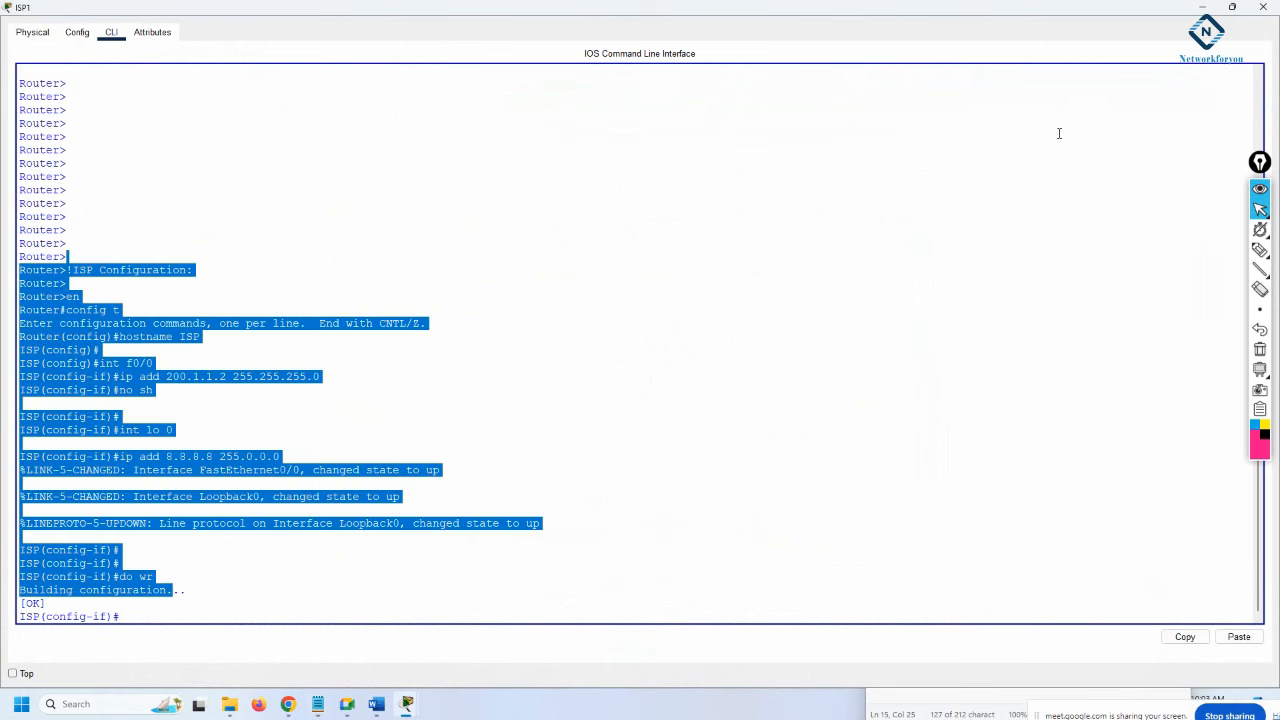
click(1263, 7)
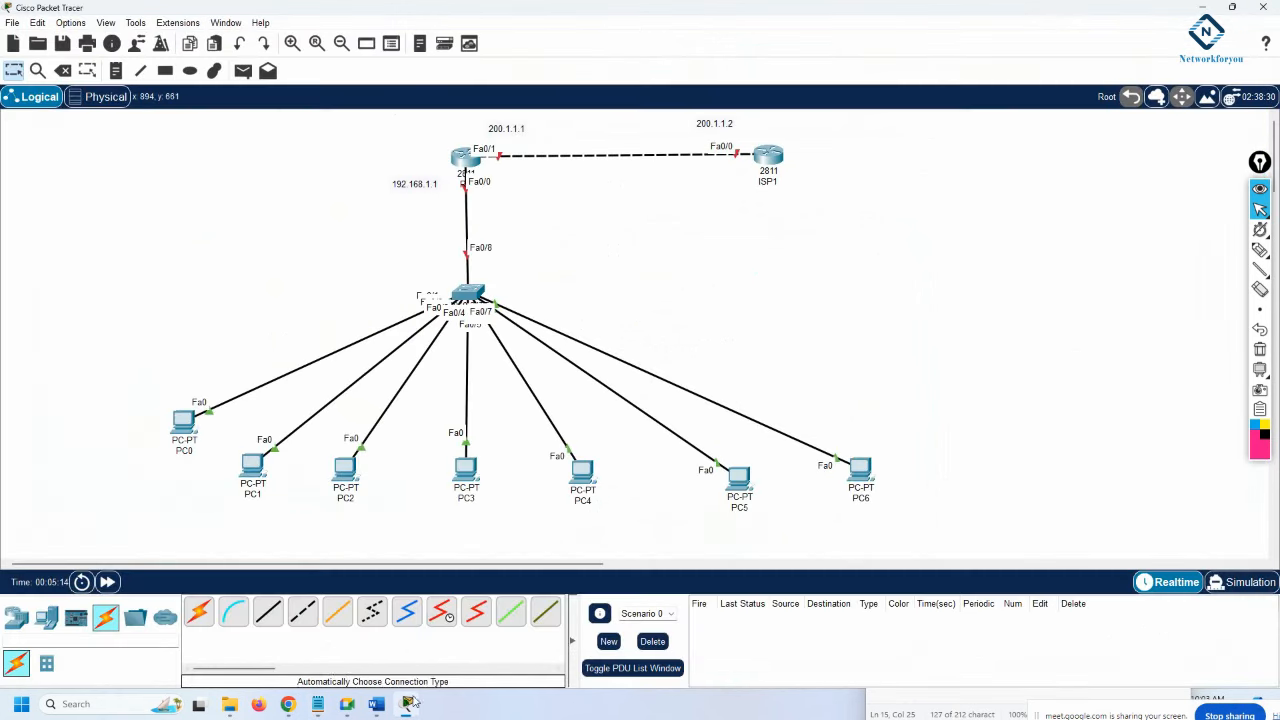
Step: Return to Notepad and add an "!R1 Configuration:" section below the separator with en, config t and hostname R1
click(317, 704)
click(902, 345)
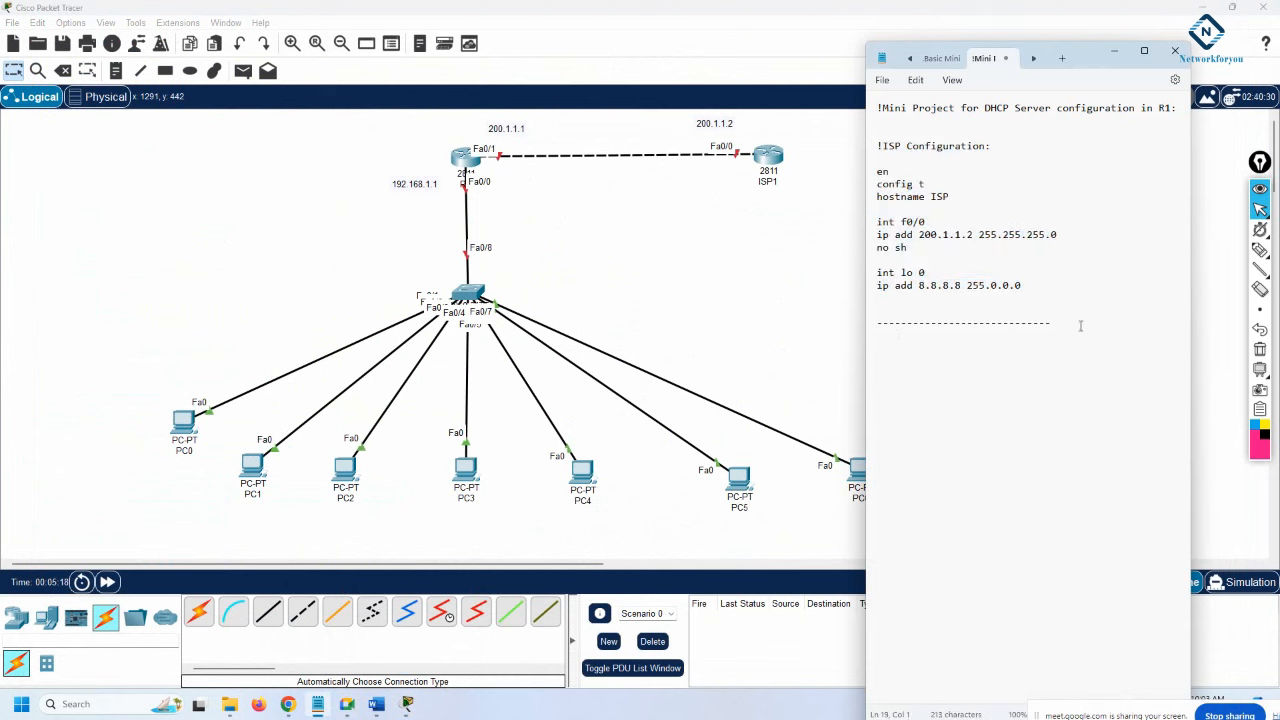
key(Return)
key(Return)
text(!R1 Configuration:)
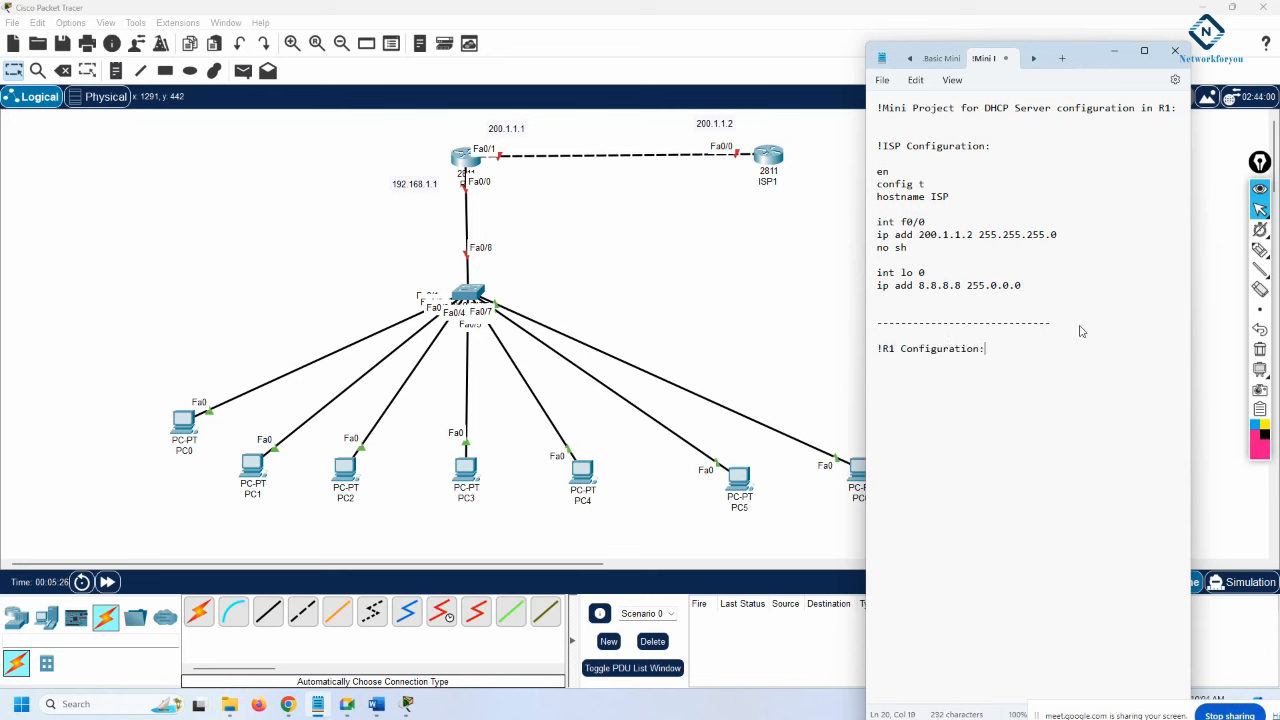
key(Return)
key(Return)
text(en)
key(Return)
text(confgi)
key(BackSpace)
key(BackSpace)
text(ig t)
key(Return)
text(hostname R1)
key(Return)
Step: Add R1's interface commands: f0/1 with 200.1.1.1 and f0/0 with 192.168.1.1, both mask 255.255.255.0 and no sh
text(int f0/1 ip add 200.1.1.1 255.255.255.0 no sh  int f0/0)
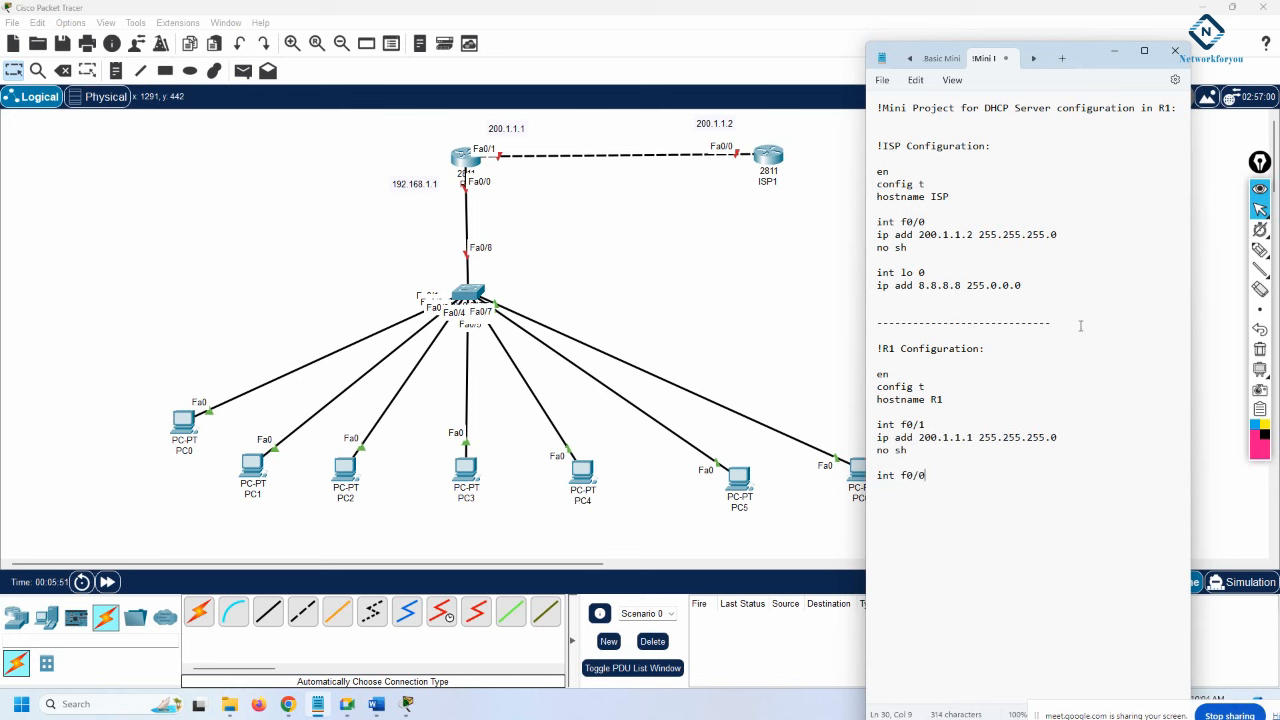
key(Return)
text(ip add 192.168.1.1 255.255.255.0)
key(Return)
text(no sh)
key(Return)
key(Return)
Step: Add R1's default route command ip route 0.0.0.0 0.0.0.0 200.1.1.2
key(Return)
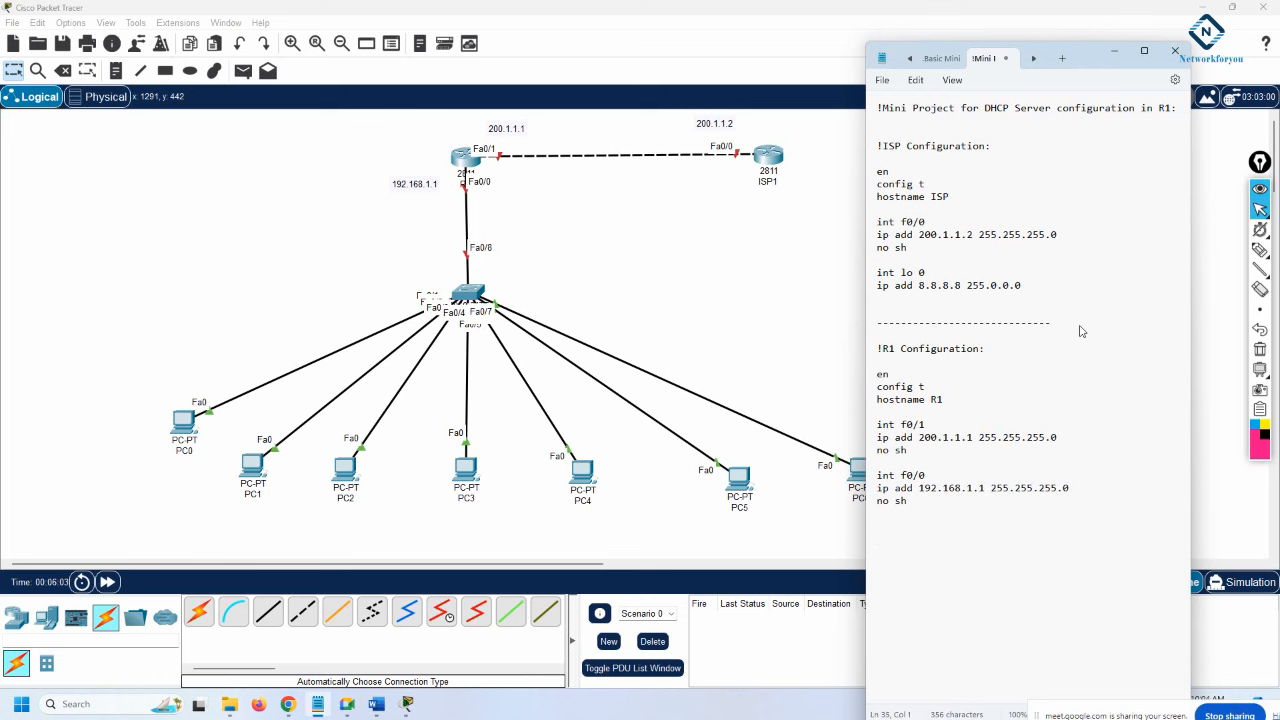
text(ip route 0.0.0.0 0.0.0.0 200.1.1.2)
key(Return)
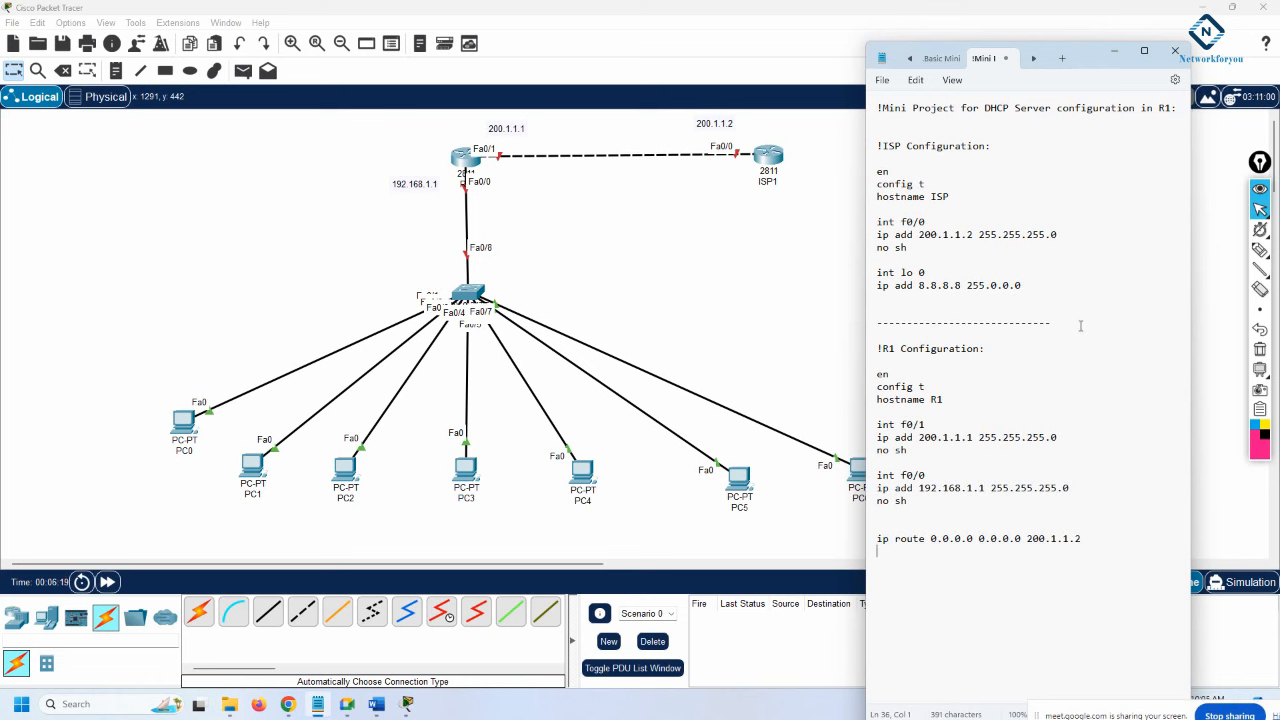
key(Return)
Step: Switch to File Explorer and open the 44.PAT text document from the Labs folder in Notepad
mouse_move(229, 704)
click(265, 641)
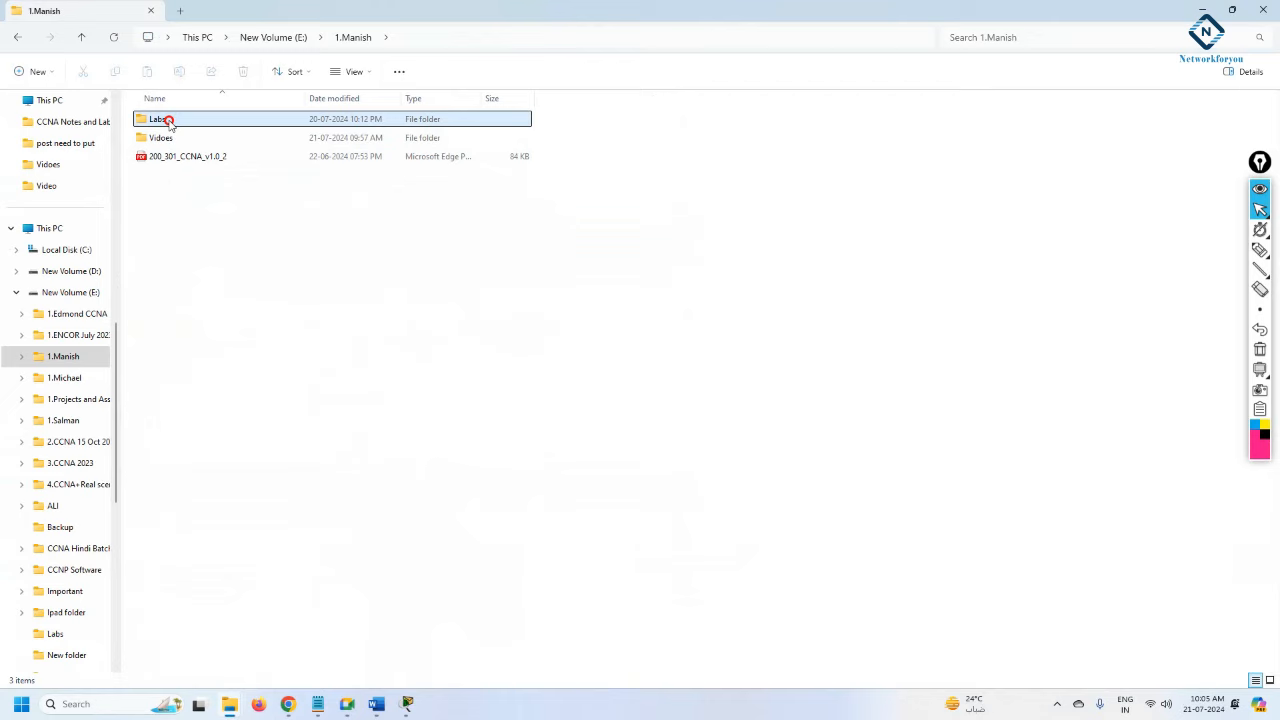
double_click(166, 120)
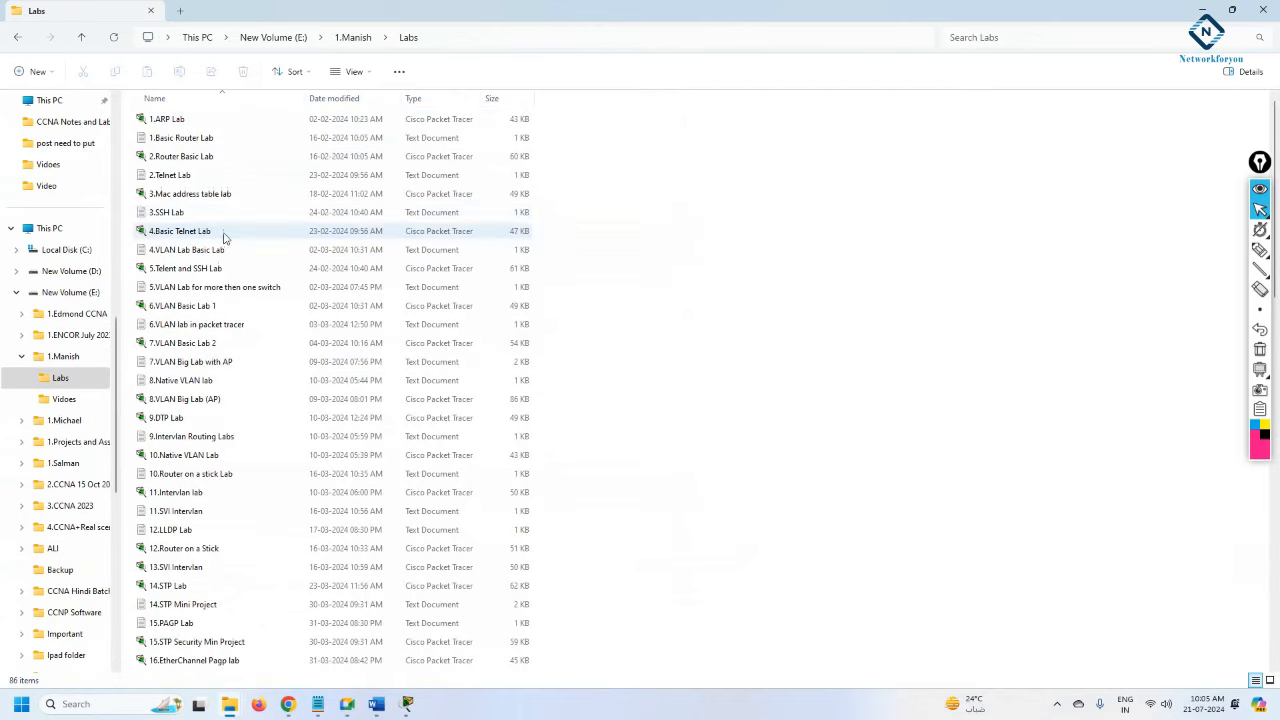
scroll(200, 349, down, 10)
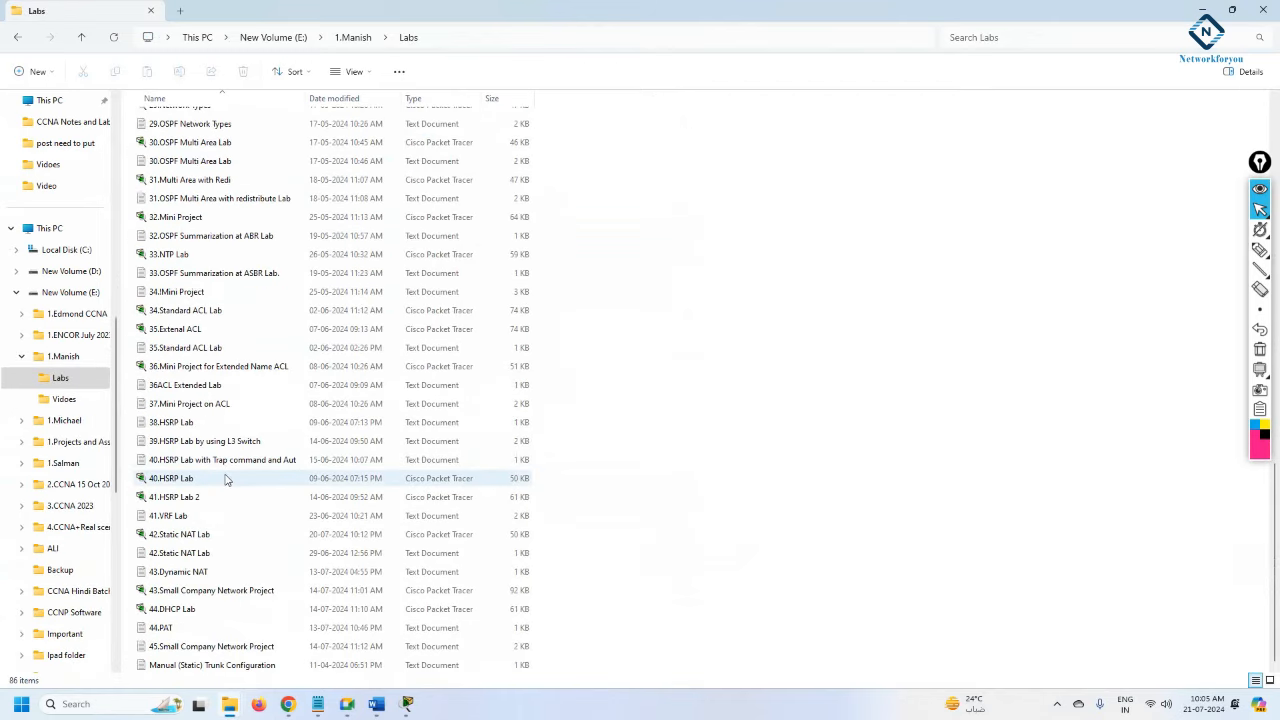
click(175, 628)
double_click(175, 628)
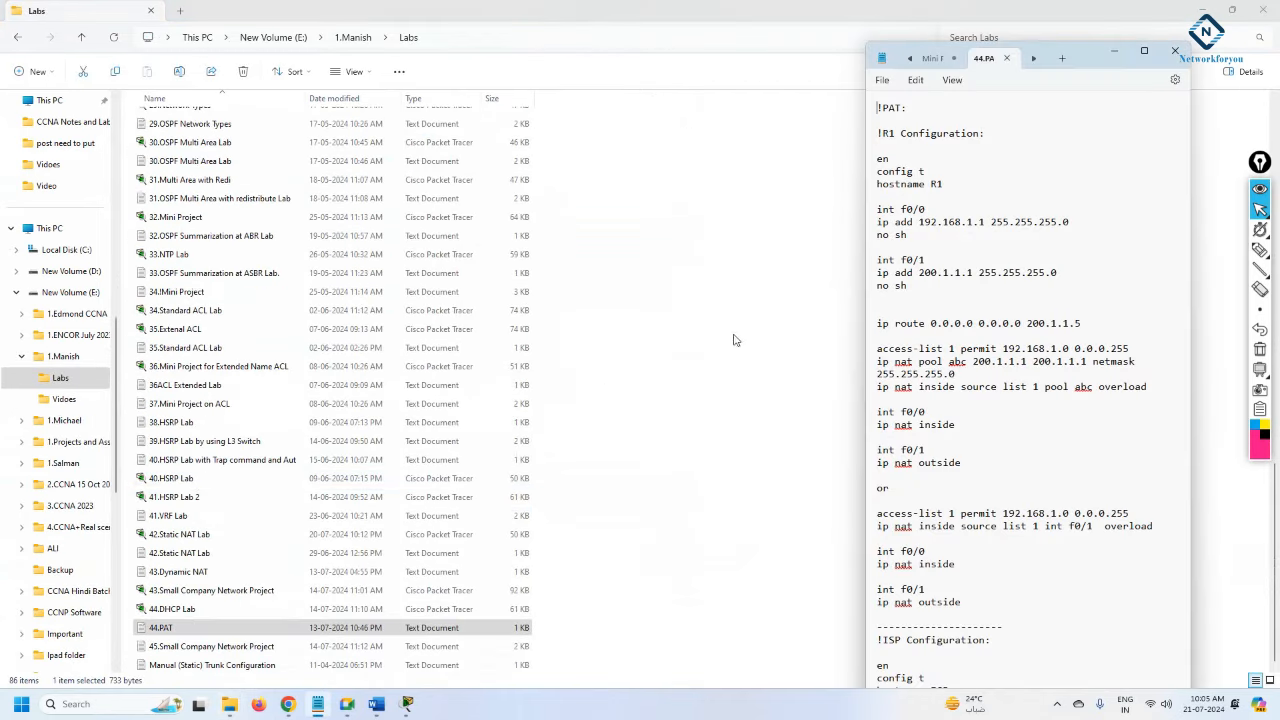
Step: Copy the 44.PAT alternative with access-list 1 and int f0/1 overload, paste it below R1's default route, and widen the Notepad window over the topology
drag(877, 513, 962, 603)
key(ctrl+c)
click(932, 58)
key(ctrl+v)
drag(867, 357, 638, 357)
click(1203, 10)
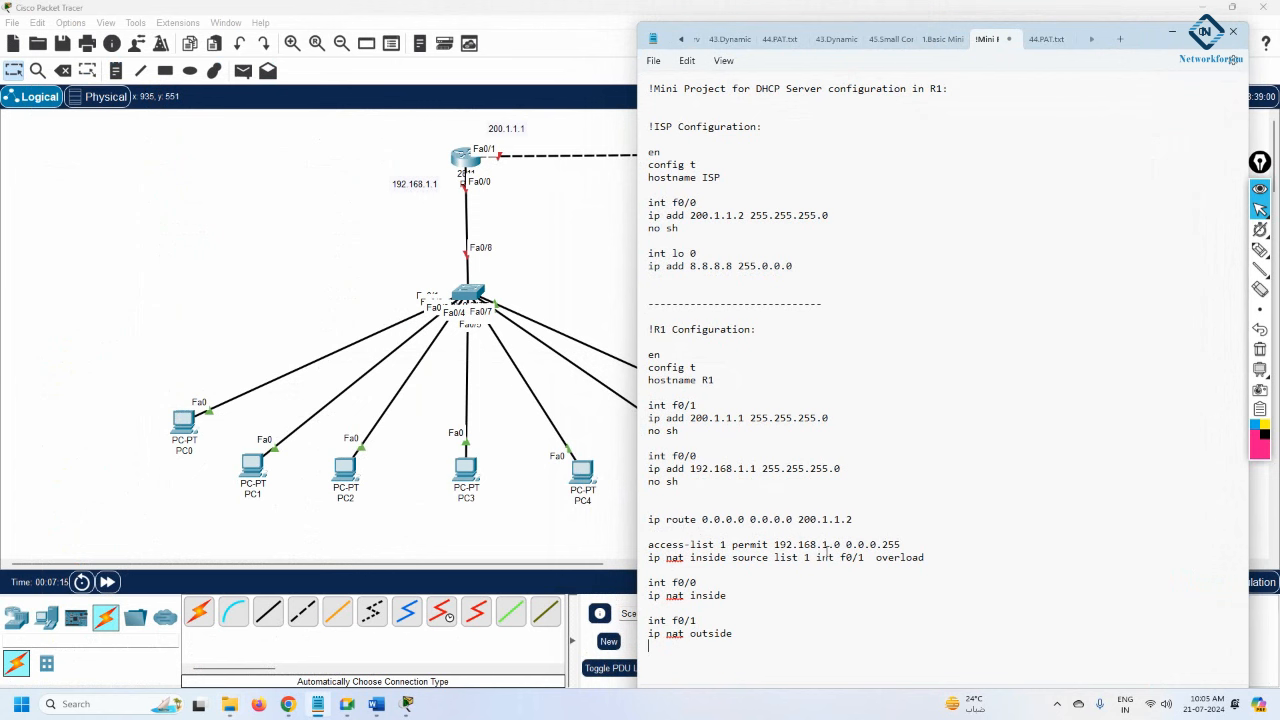
Step: Review the pasted access-list and NAT inside/outside commands in the R1 script, moving the Notepad window aside to compare with the topology
drag(846, 545, 898, 550)
drag(1145, 38, 1221, 35)
drag(724, 542, 808, 631)
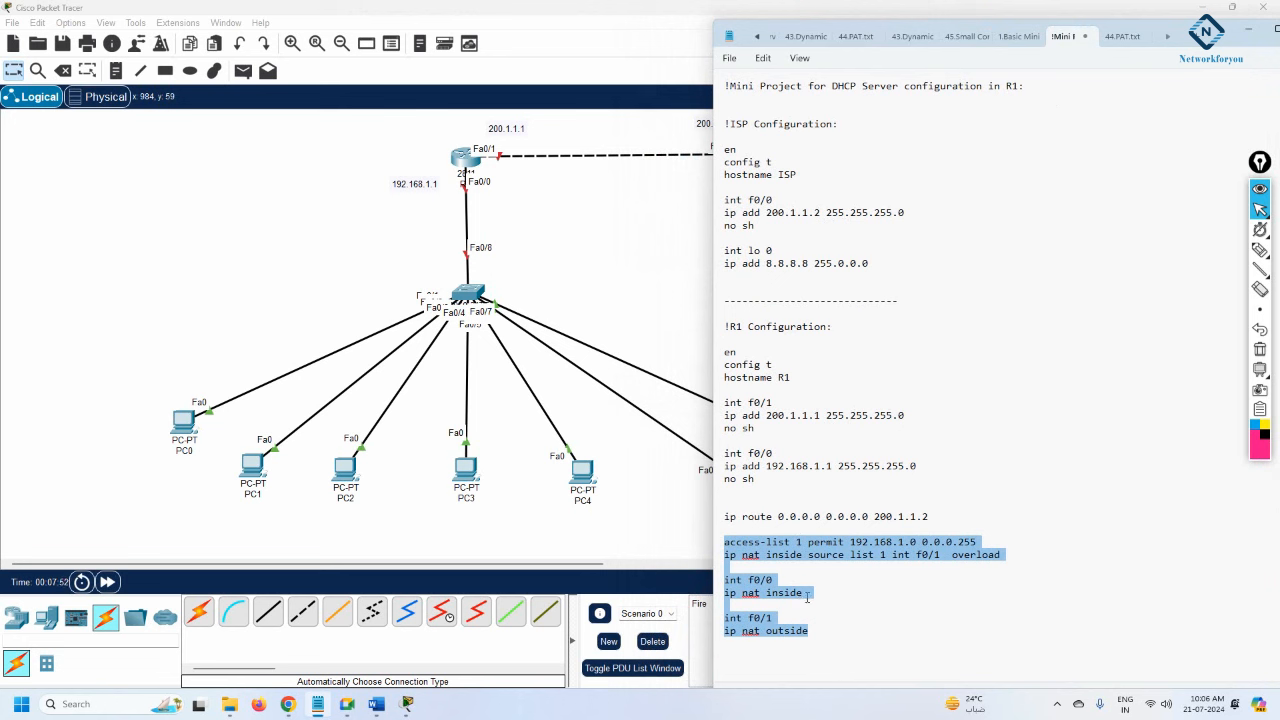
click(827, 643)
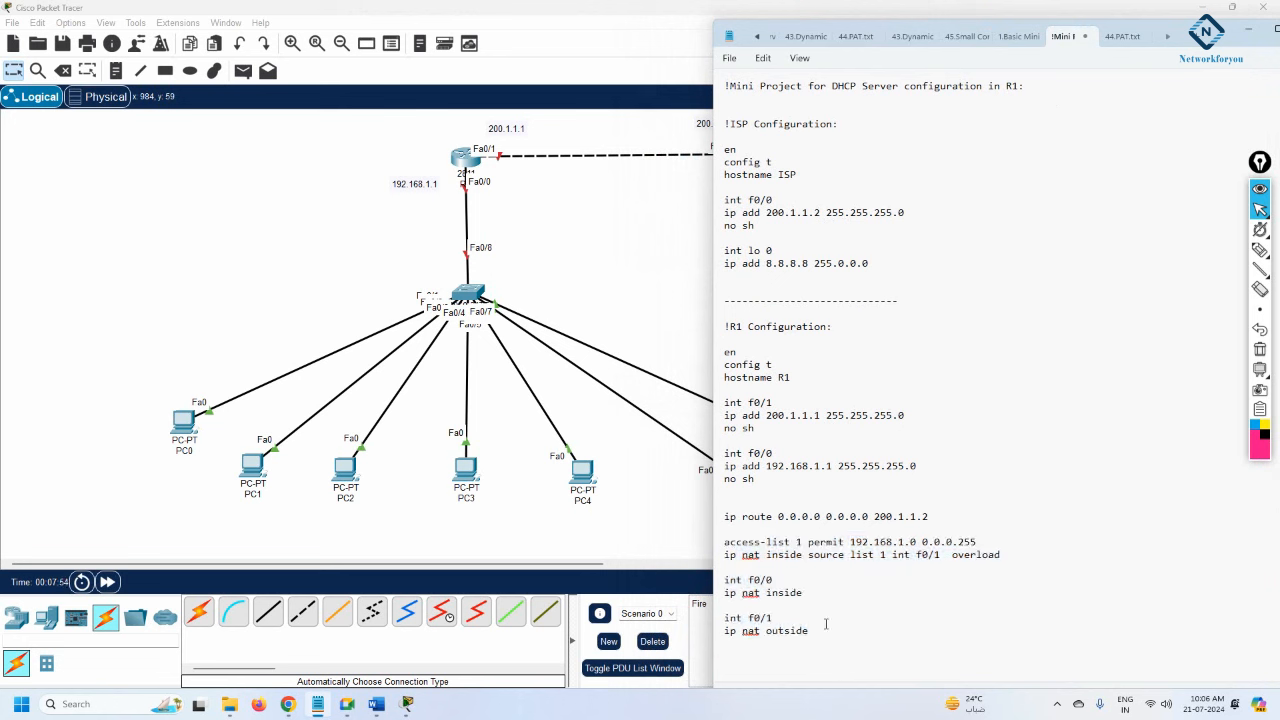
scroll(827, 619, down, 4)
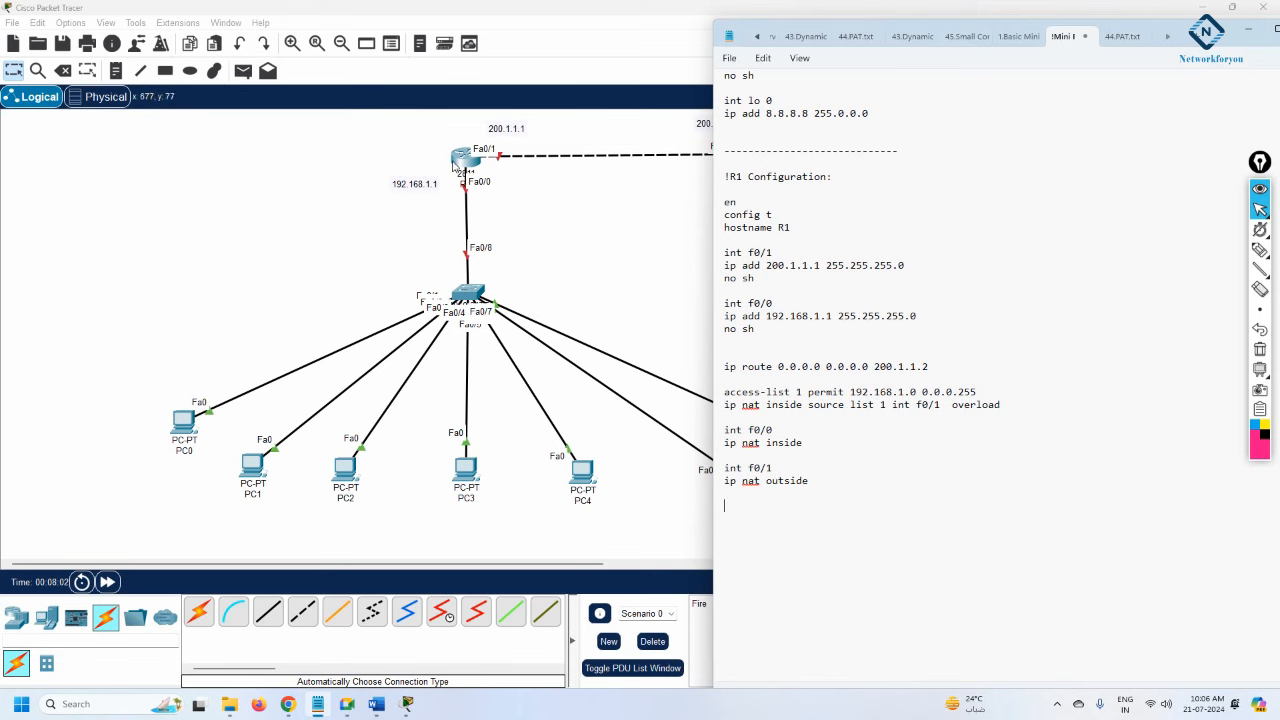
Step: Switch to Packet Tracer, set PC0's IP configuration to DHCP, close its window, and return to the end of the R1 script in Notepad
click(183, 424)
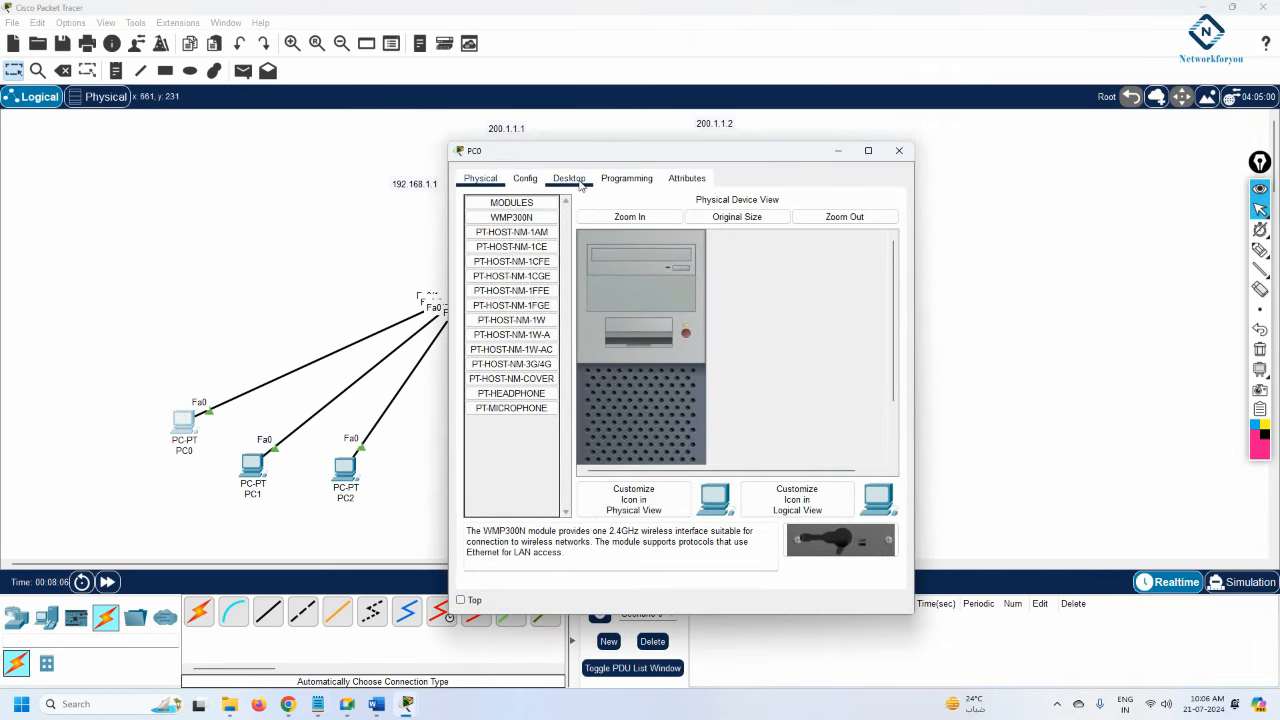
click(569, 178)
click(530, 232)
click(474, 256)
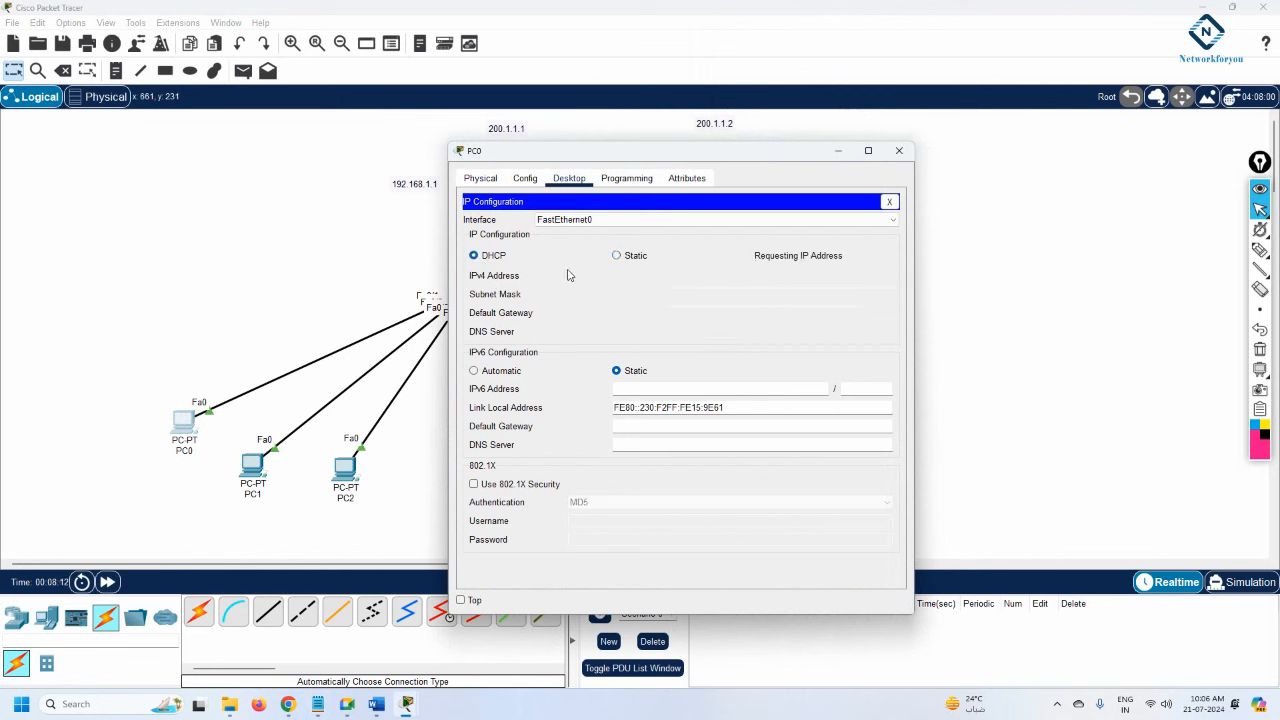
click(899, 151)
click(318, 704)
click(773, 545)
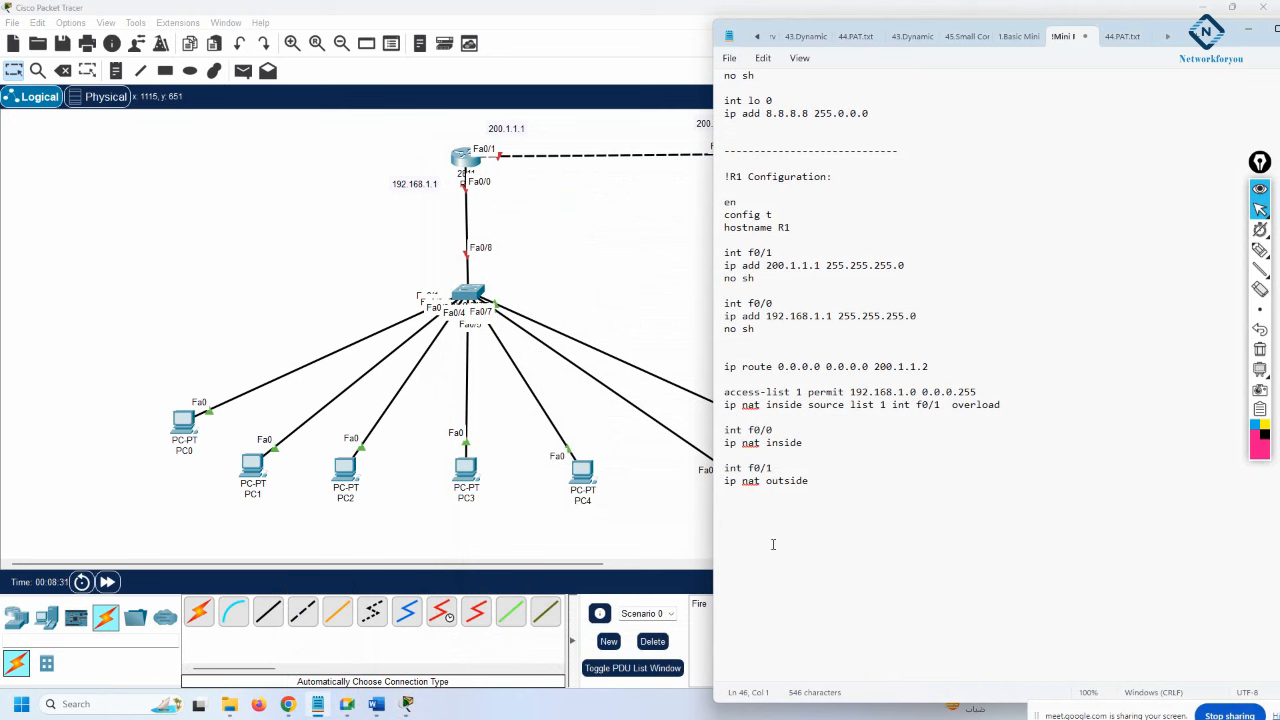